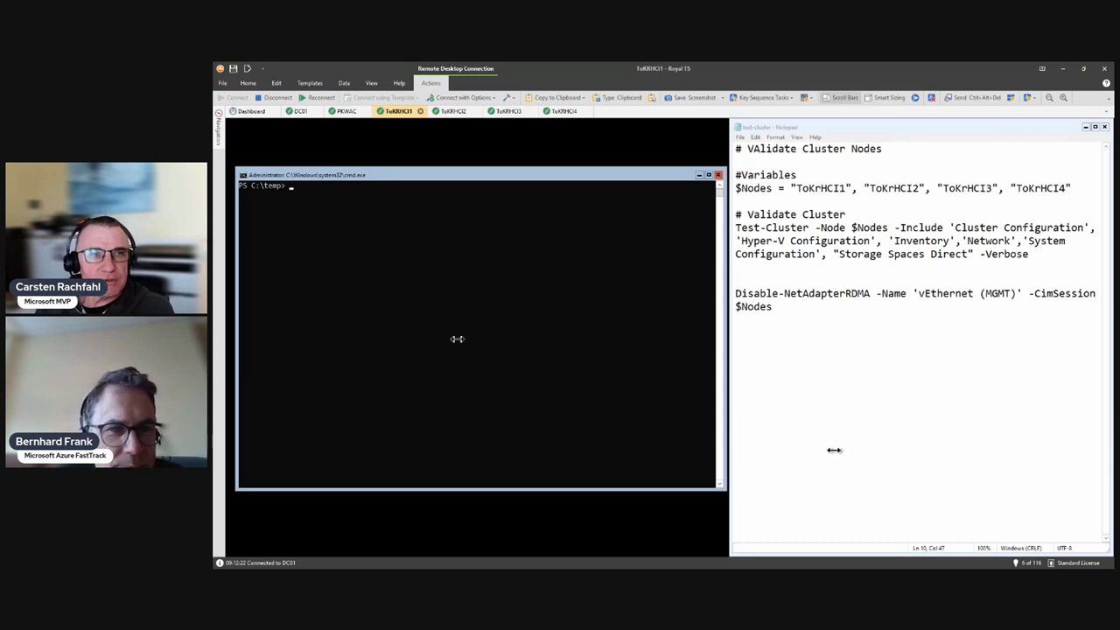
Switch to the PKWAC remote session and start the Validate a Configuration wizard, continuing to its server selection page
left_click(337, 115)
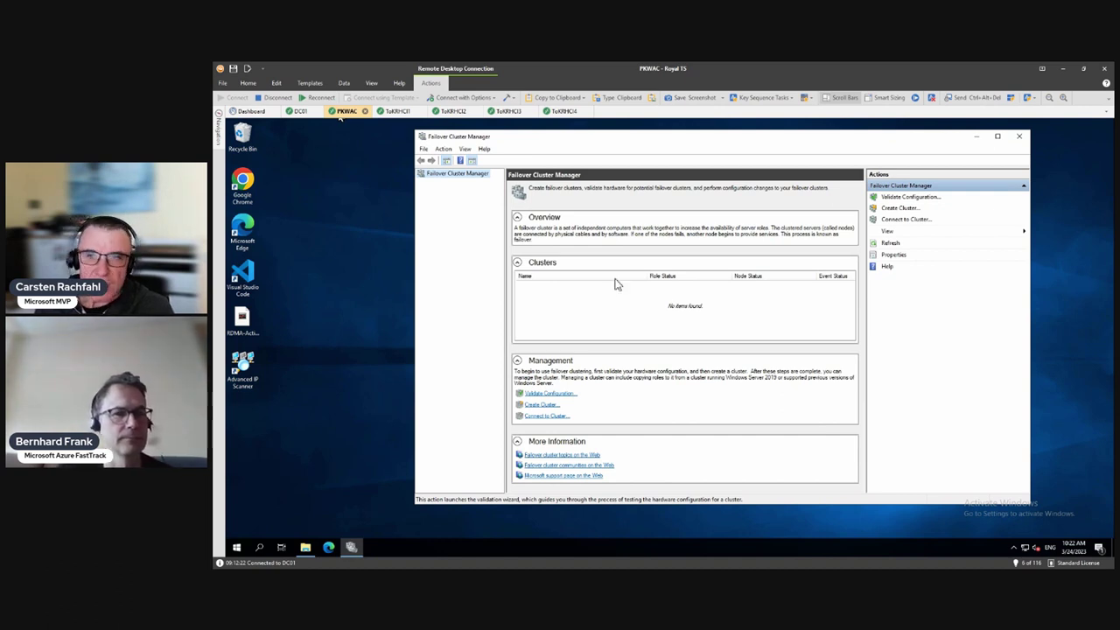
left_click(910, 199)
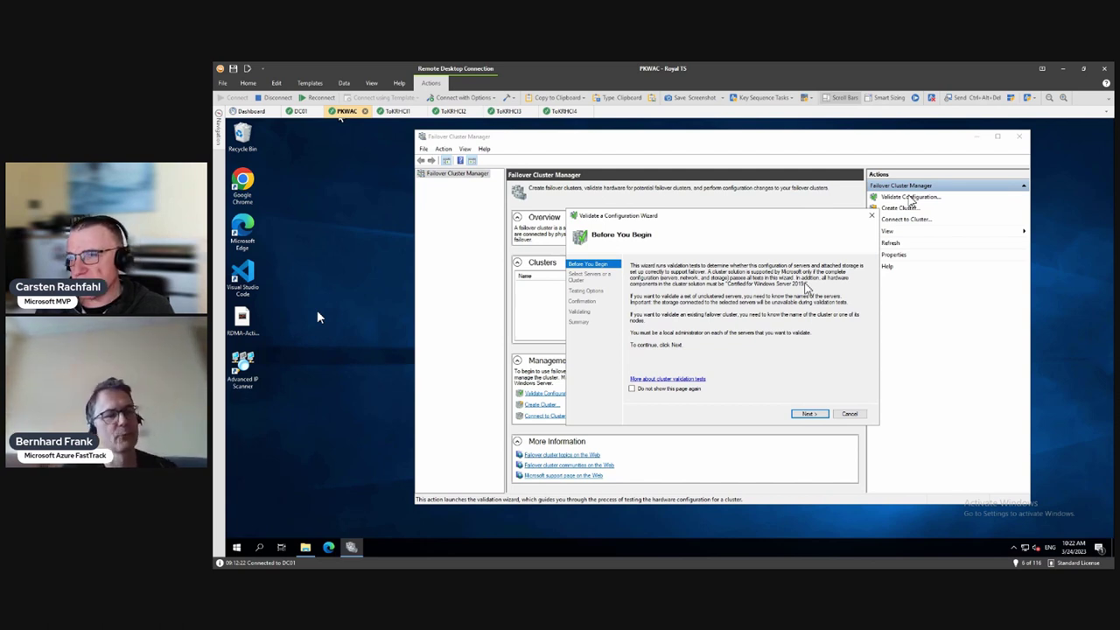
left_click(808, 414)
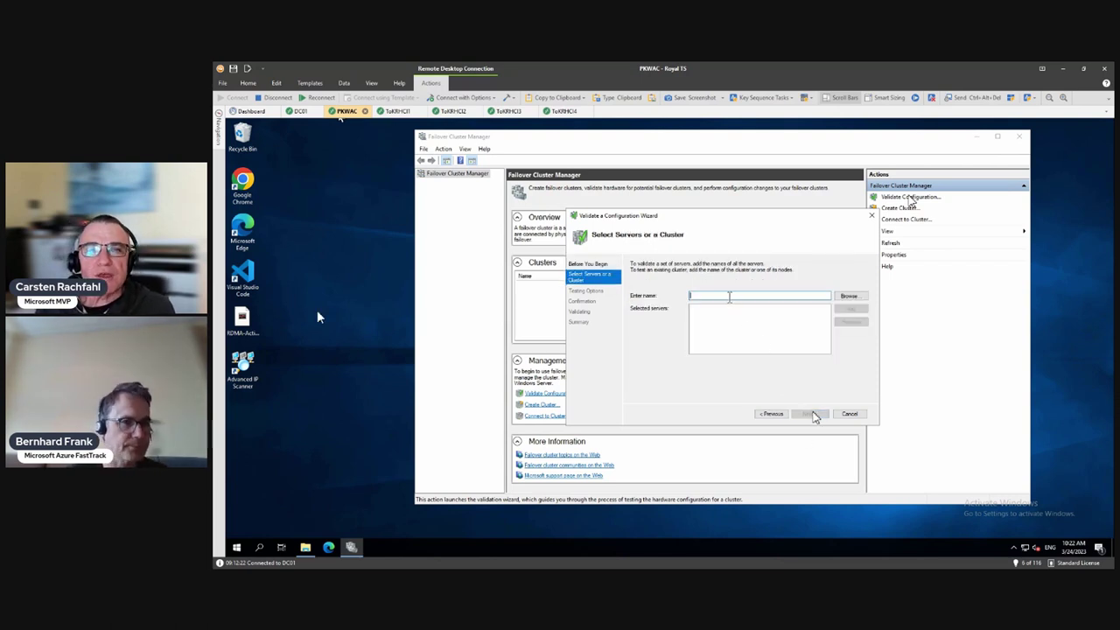
Enter the server name ToKRHCI1 four times in a row as a list of servers to validate
type("To")
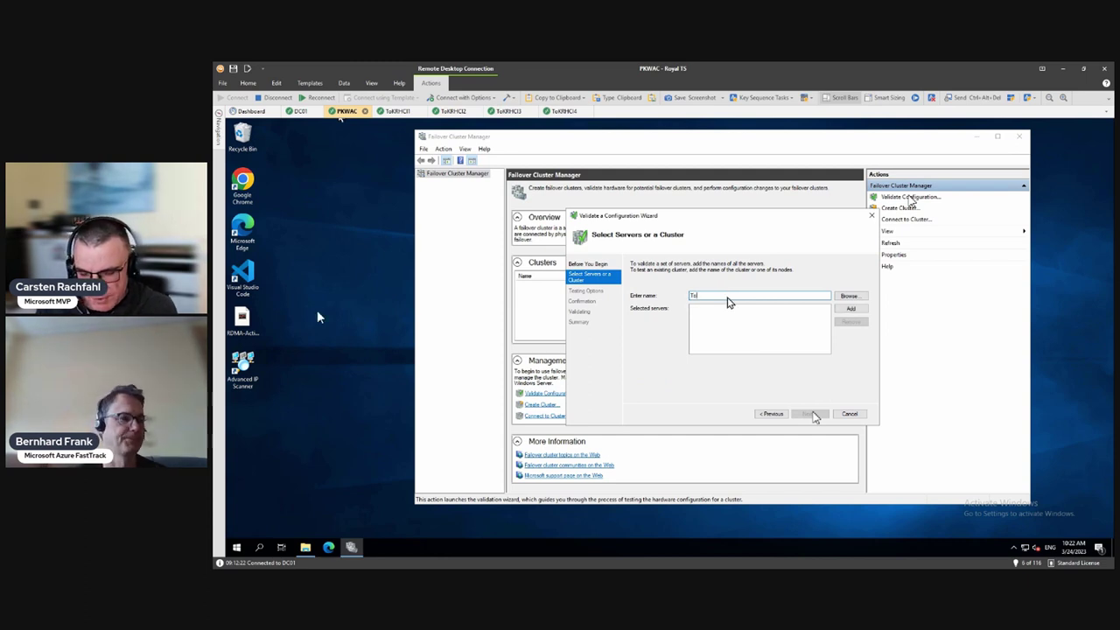
type("KRHC")
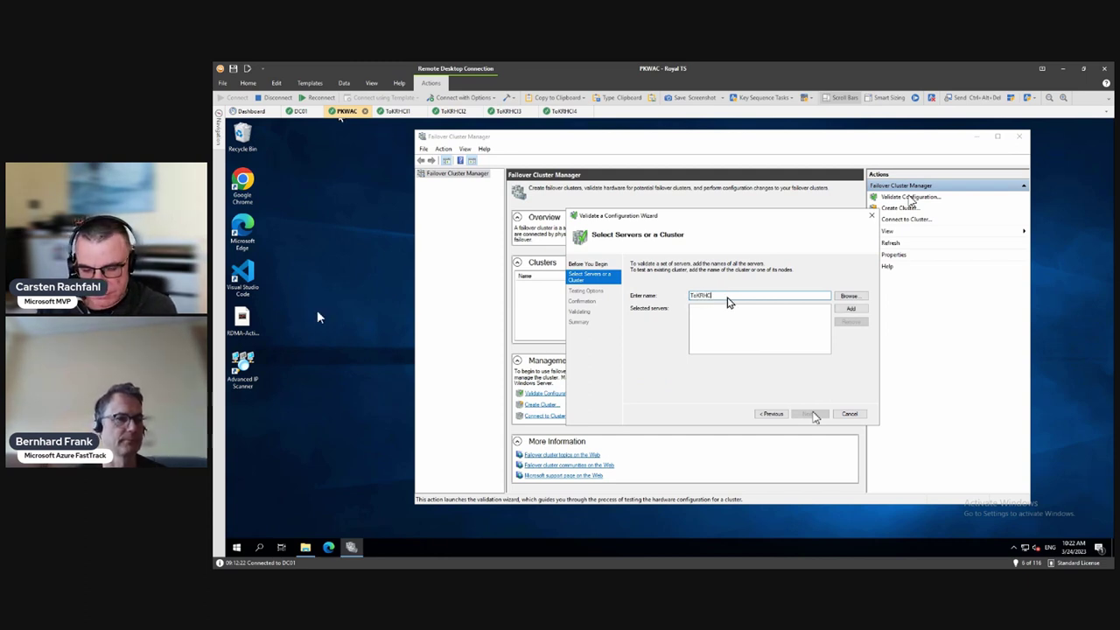
type("I1")
key("ctrl+a")
key("ctrl+c")
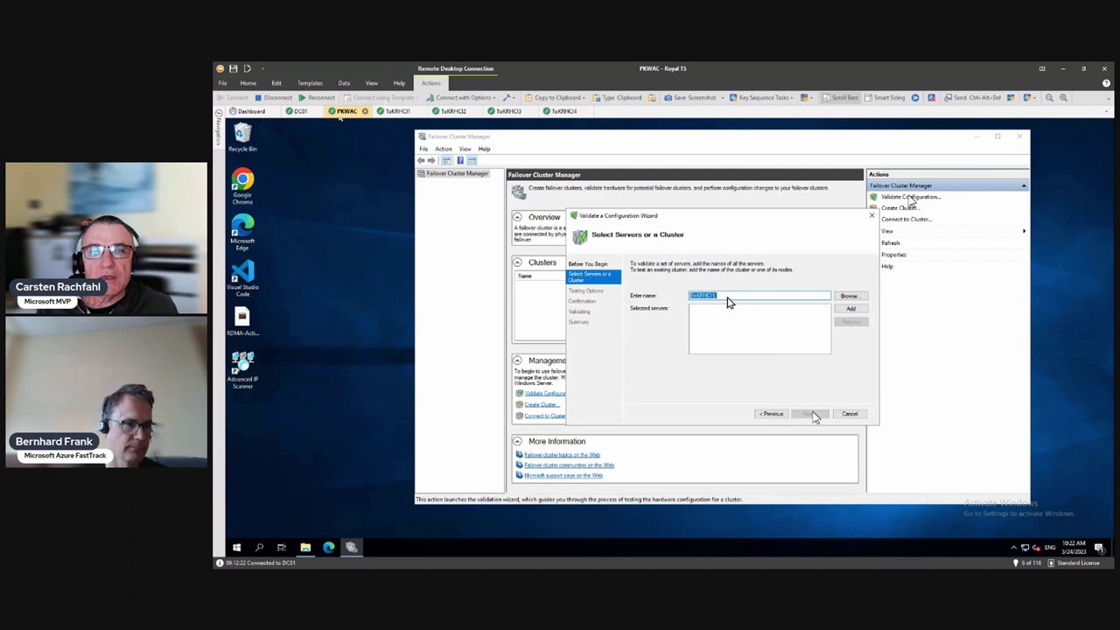
key("End")
key("ctrl+v")
key("ctrl+v")
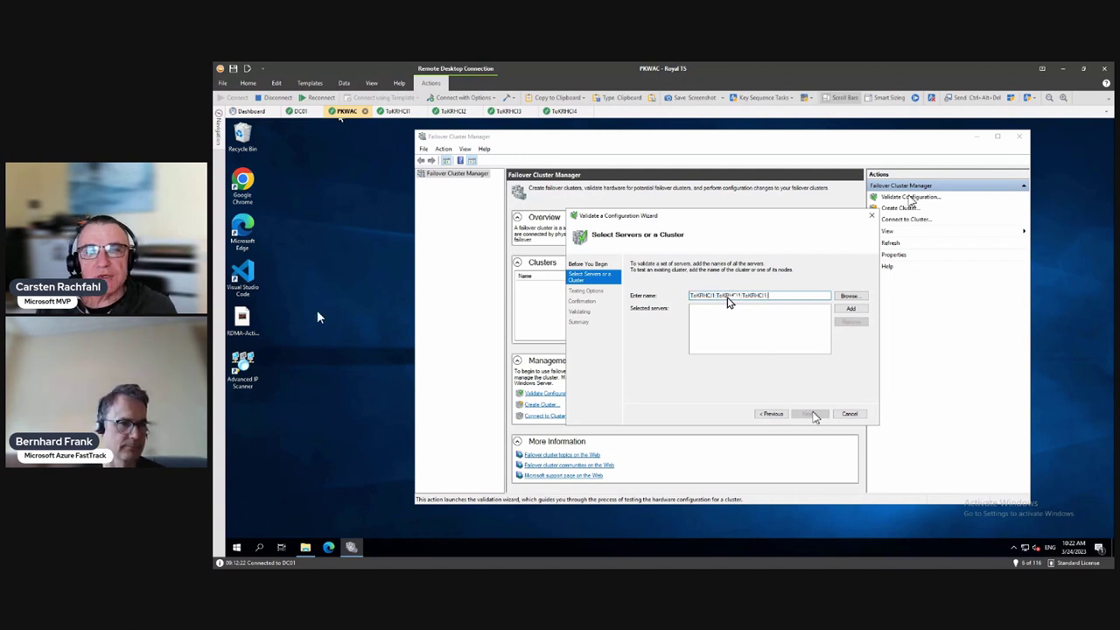
key("ctrl+v")
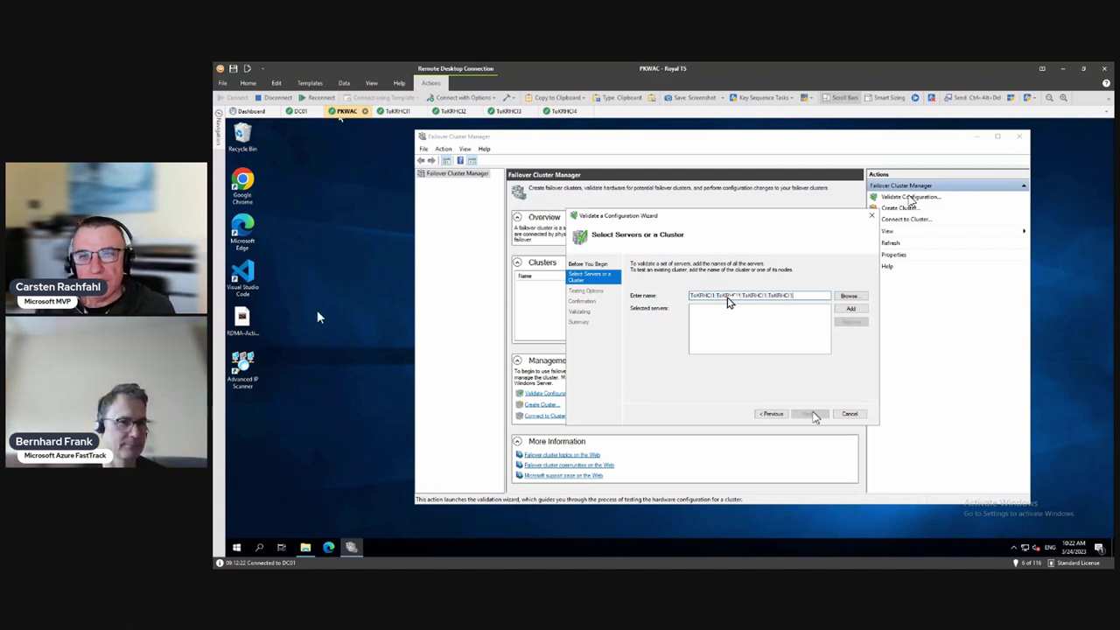
Change the last three listed names to ToKRHCI2, ToKRHCI3 and ToKRHCI4, add all four servers and continue to the testing options
key("BackSpace")
type("4")
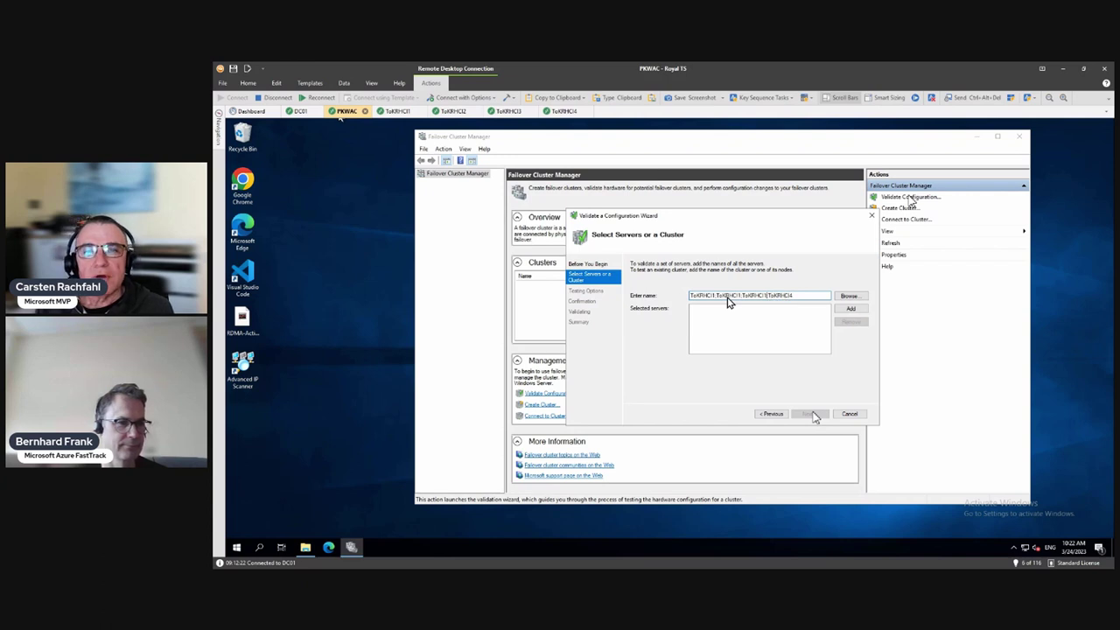
key("Left")
key("Left")
key("Left")
key("Left")
key("Left")
key("Left")
key("Left")
key("Left")
key("Left")
key("BackSpace")
type("3")
key("Left")
key("Left")
key("Left")
key("Left")
key("Left")
key("Left")
key("Left")
key("Left")
key("Left")
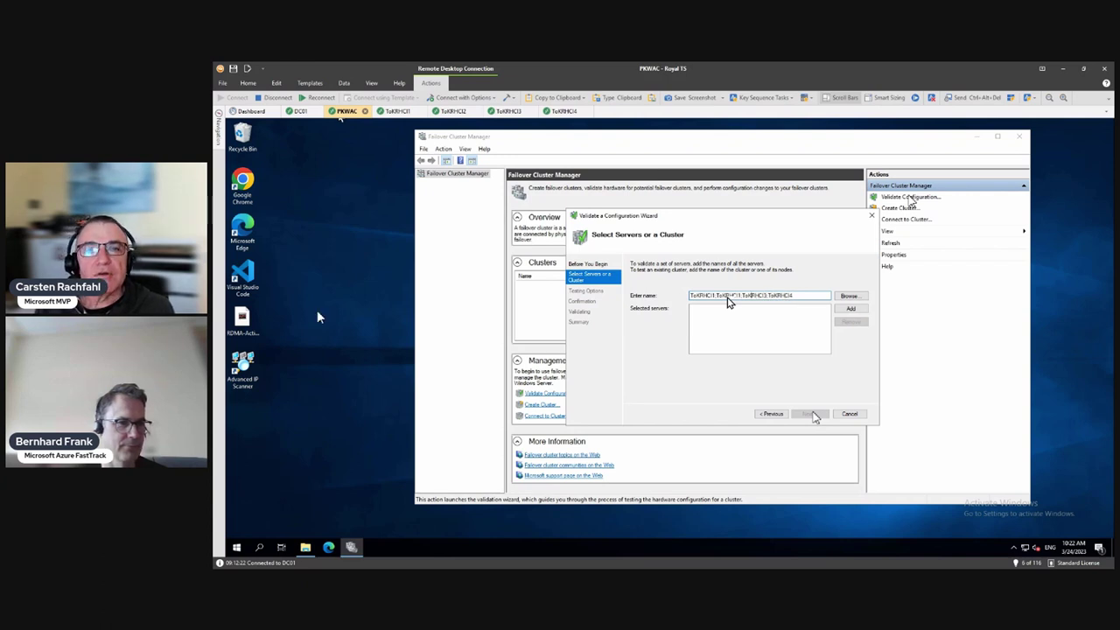
key("BackSpace")
type("2")
key("Return")
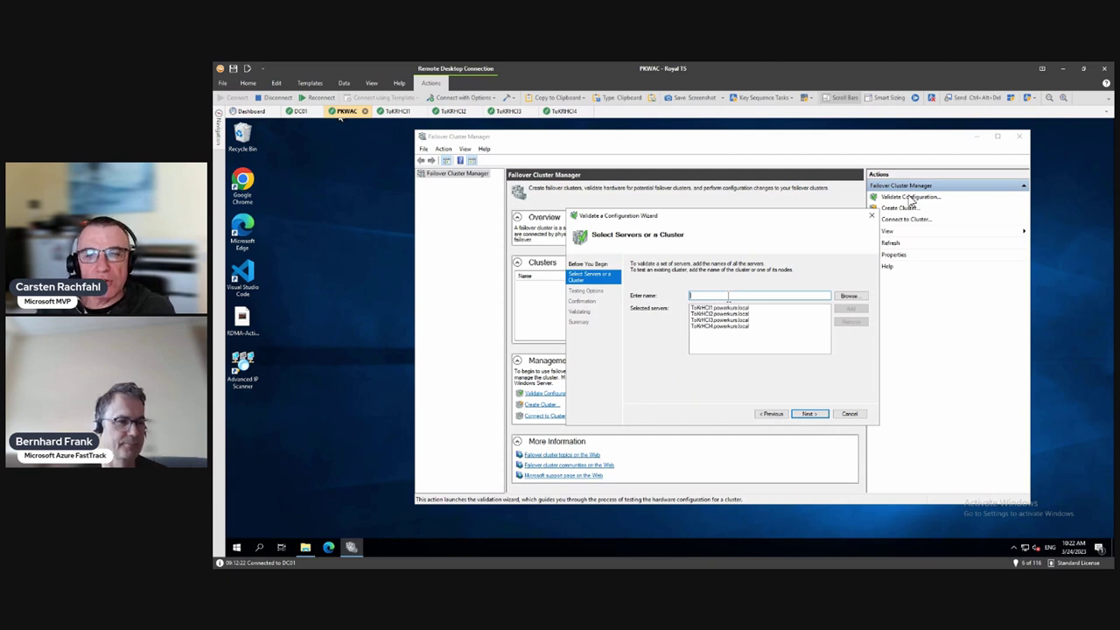
left_click(810, 415)
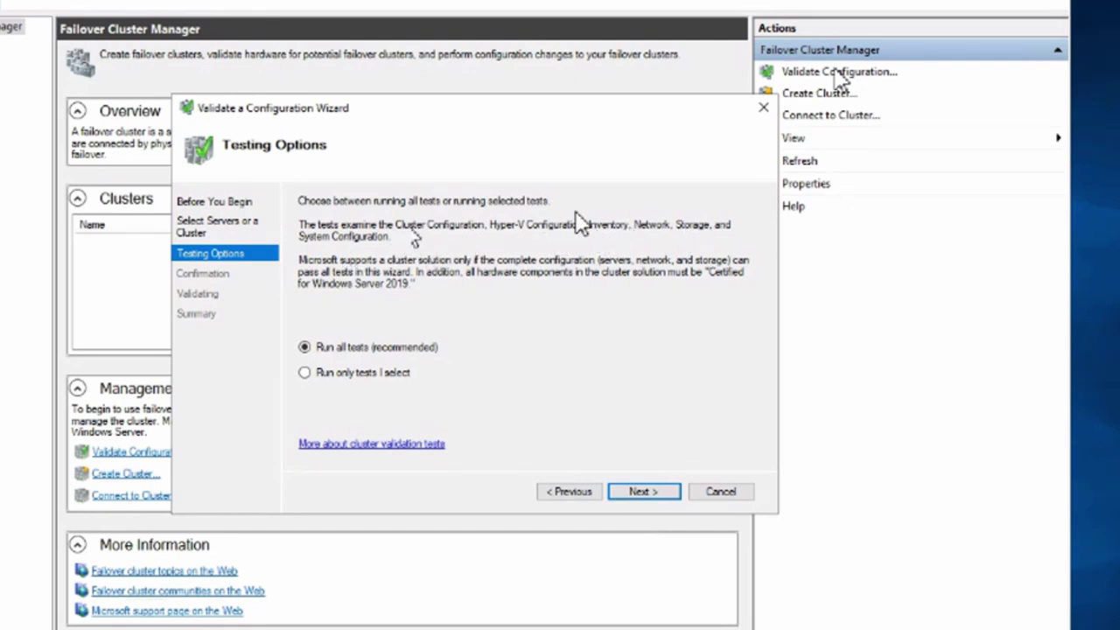
Choose to run only selected tests, include Storage Spaces Direct, exclude Storage, and review the individual Storage tests
left_click(305, 373)
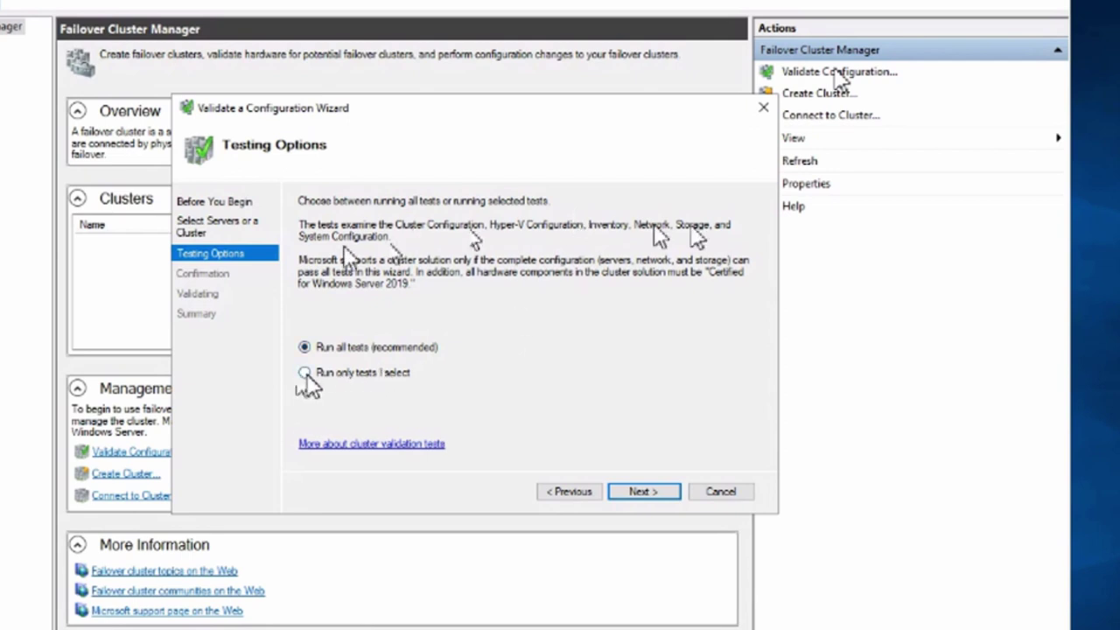
left_click(652, 492)
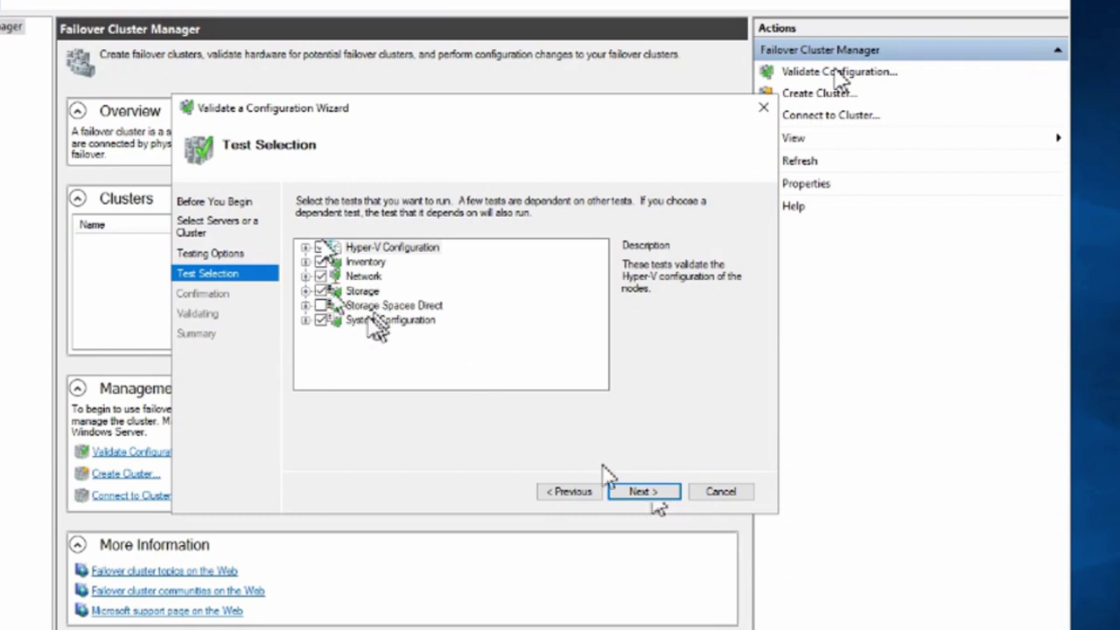
left_click(320, 290)
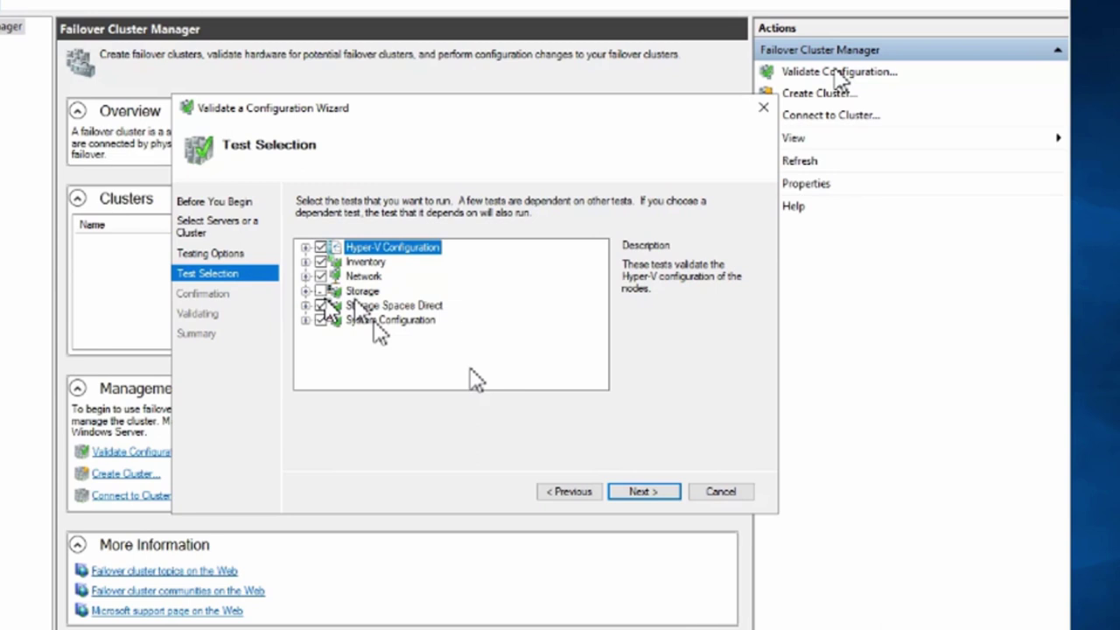
left_click(306, 290)
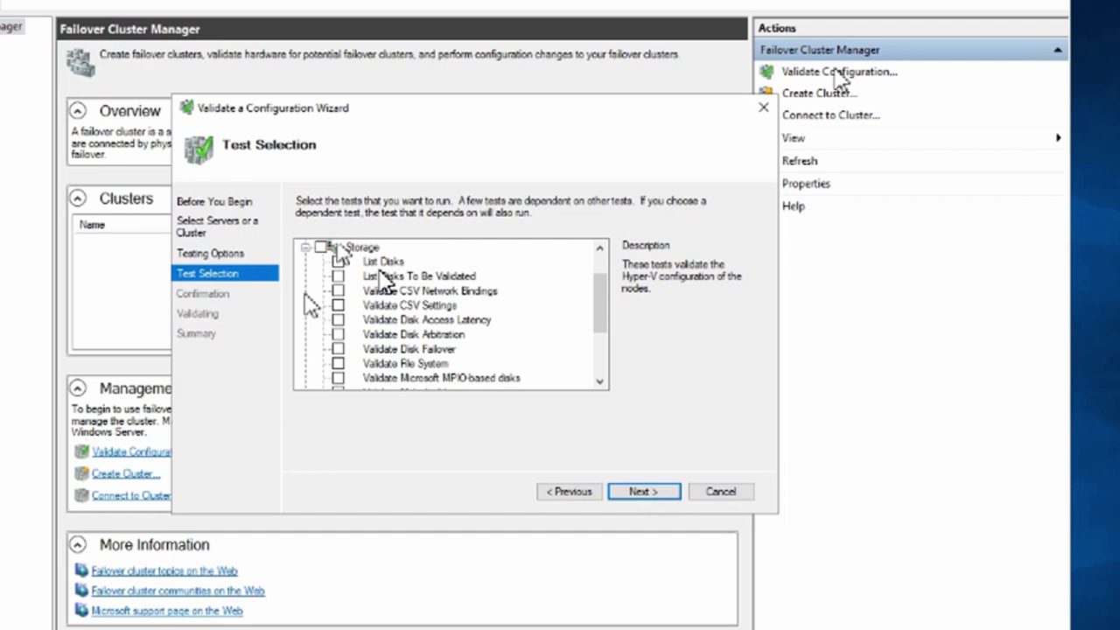
left_click(305, 248)
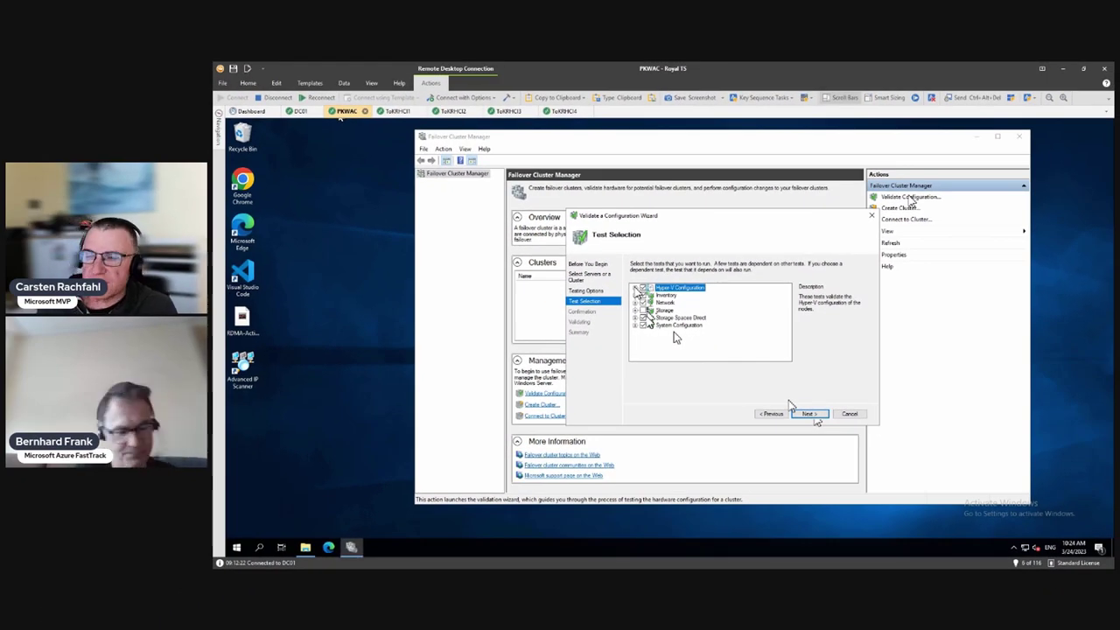
Switch to the ToKRHCI1 session and review the test categories included in the Test-Cluster command of the test-cluster notes
left_click(395, 111)
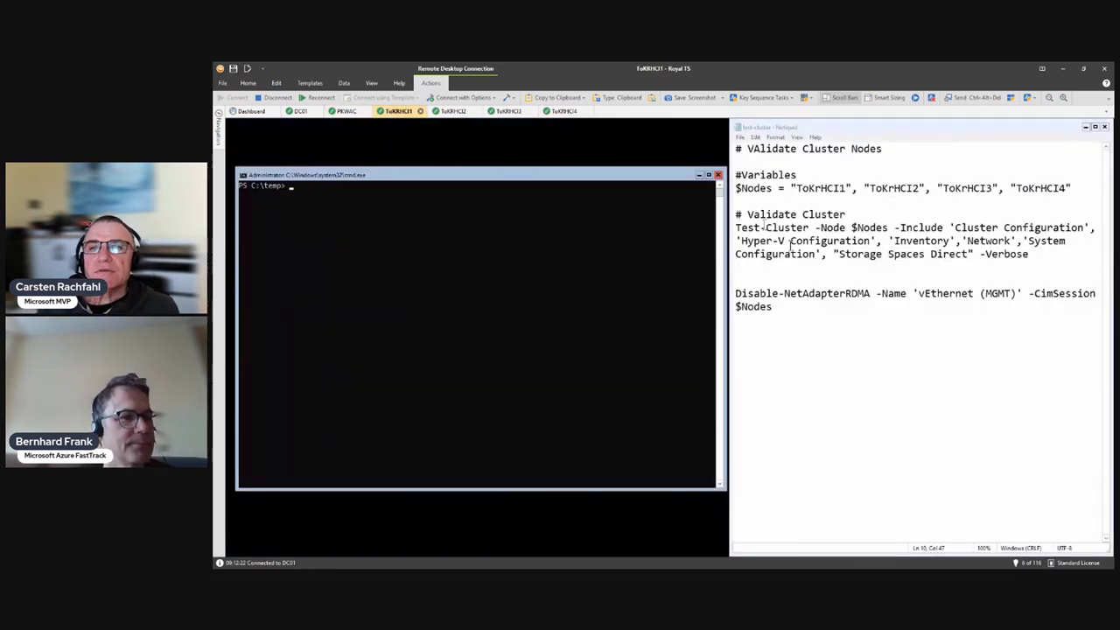
left_click_drag(949, 228, 1090, 228)
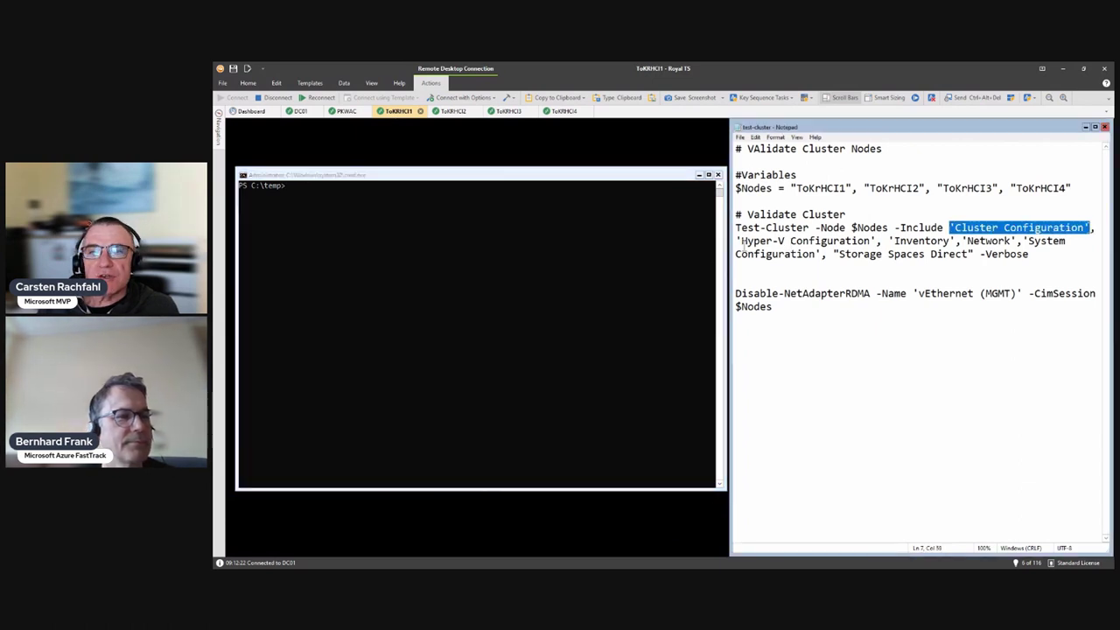
mouse_move(733, 242)
left_mouse_down()
mouse_move(832, 242)
mouse_move(735, 252)
left_mouse_up()
left_click(896, 241)
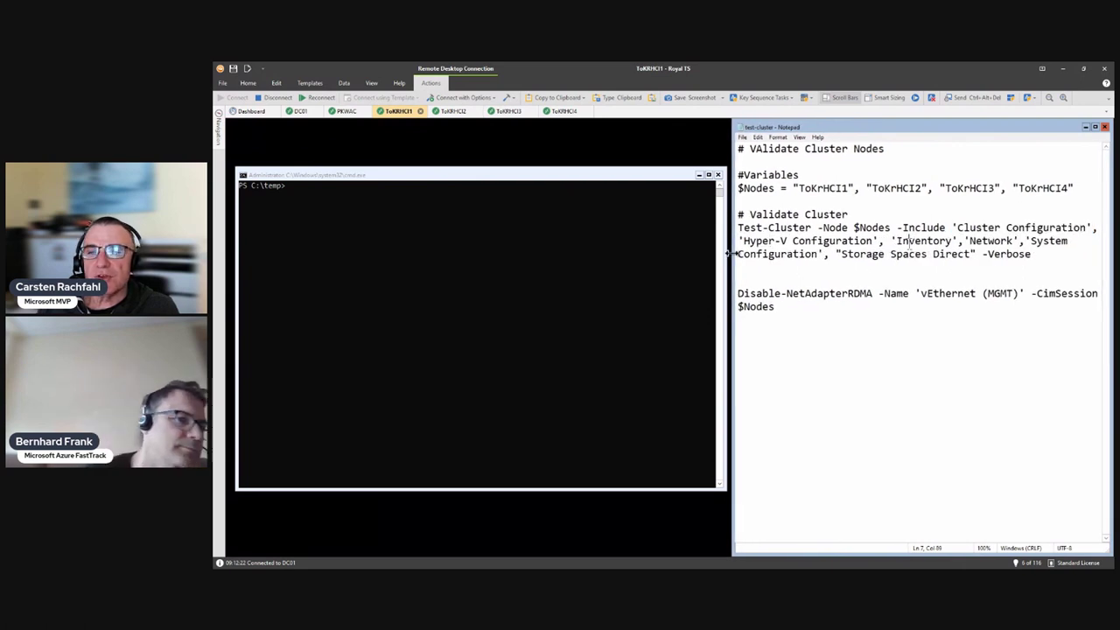
left_click(1050, 241)
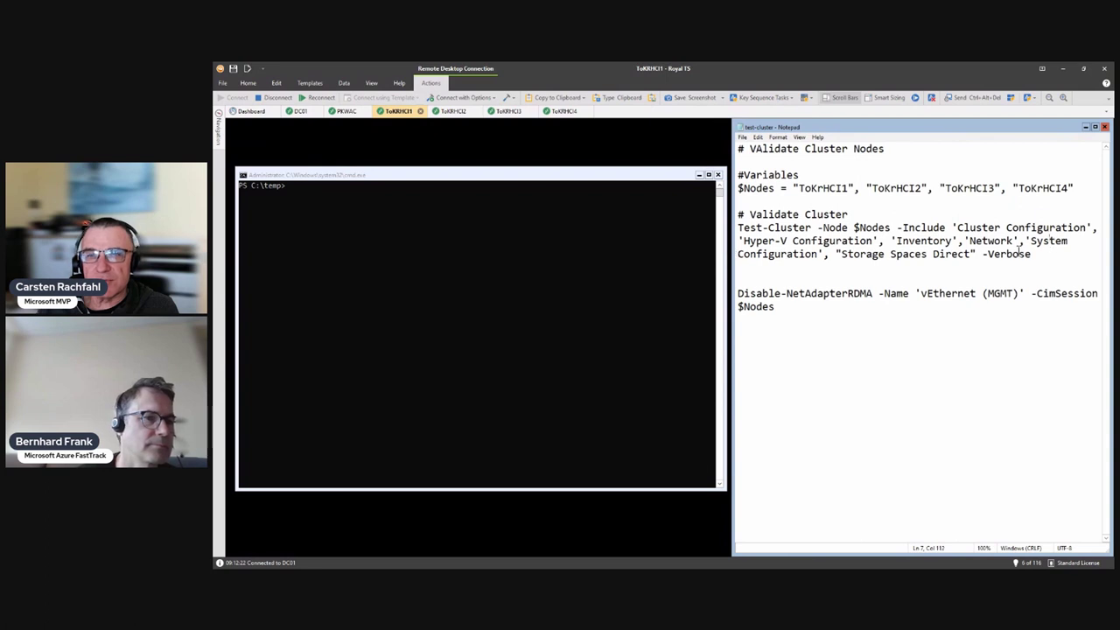
left_click(917, 255)
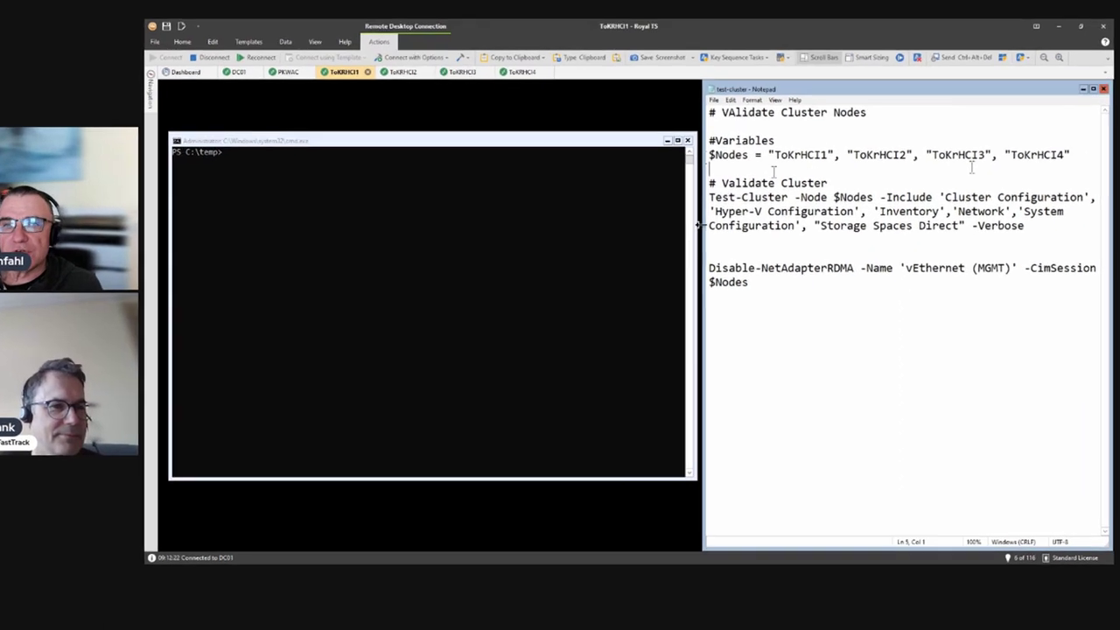
Copy the $Nodes assignment for ToKrHCI1 to ToKrHCI4 from the notes and run it in the PowerShell console
left_click_drag(1073, 188, 739, 189)
right_click(669, 86)
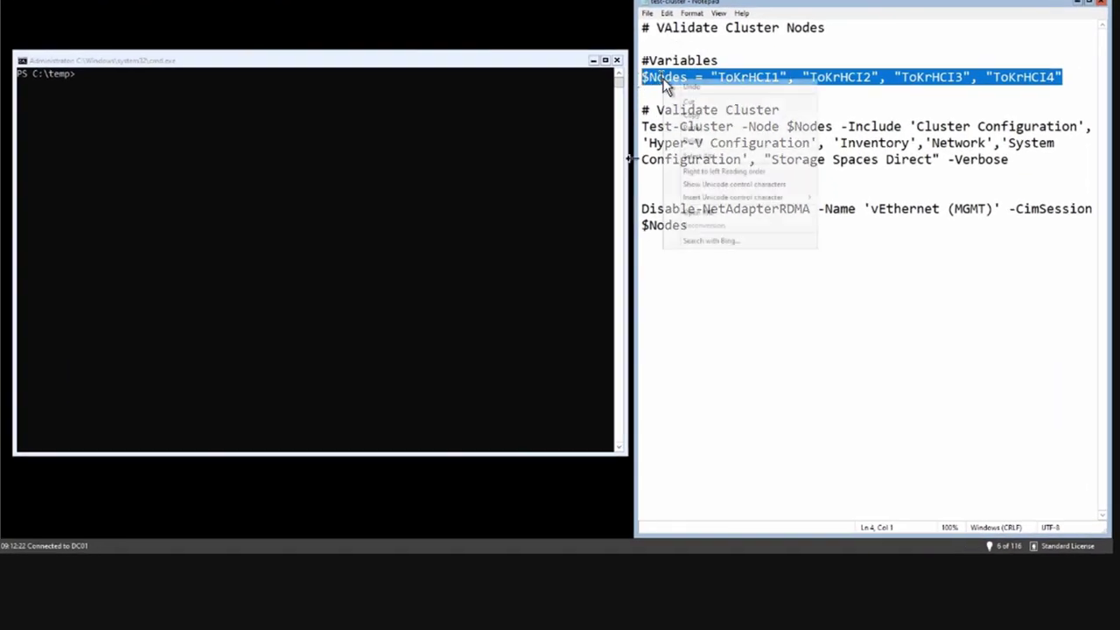
left_click(688, 115)
left_click(390, 168)
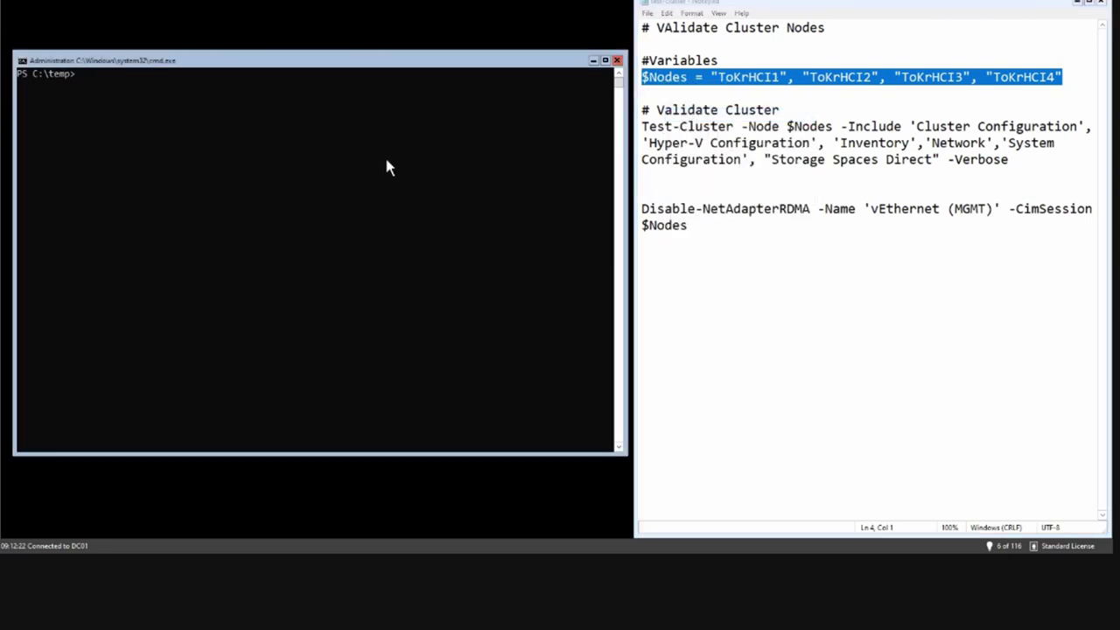
right_click(389, 168)
key("Return")
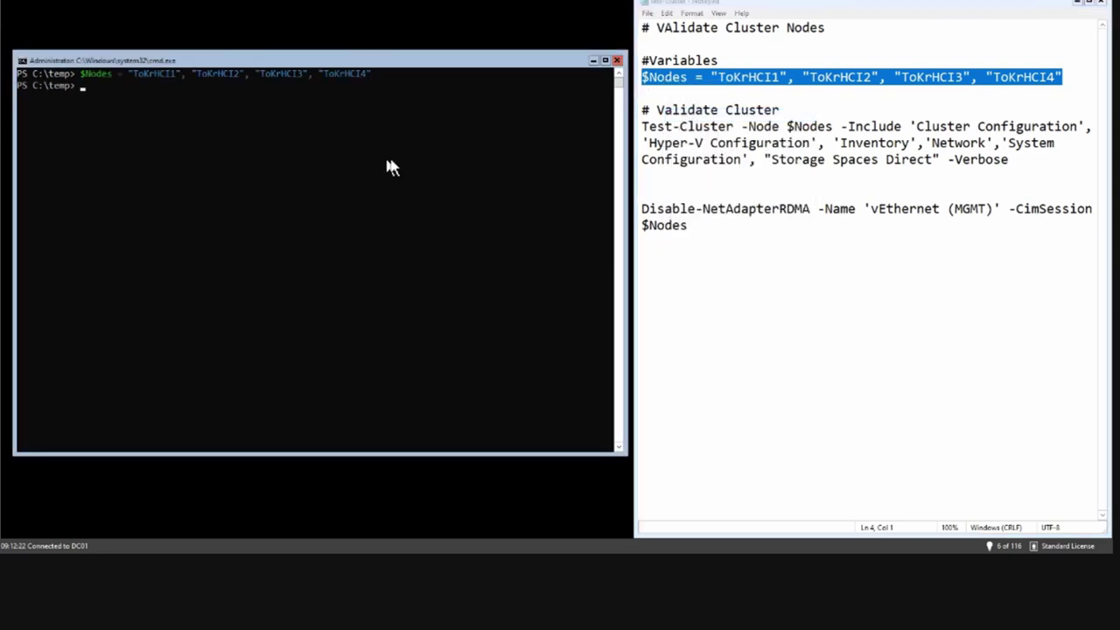
Display the contents of the $Nodes variable in the PowerShell console
type("§Nodes")
key("Return")
key("Up")
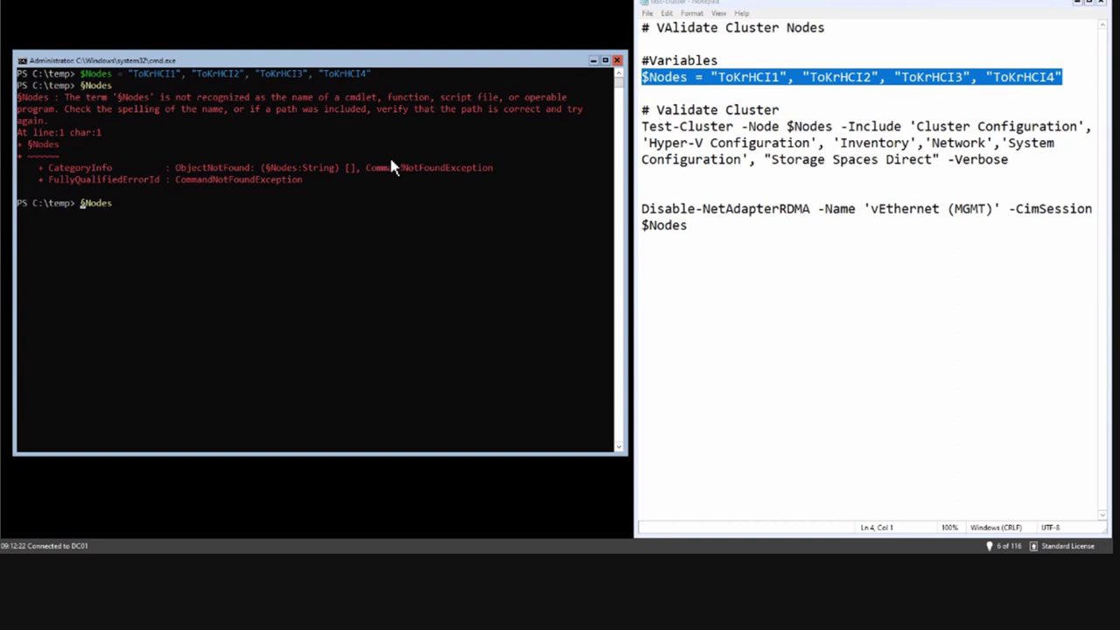
key("Return")
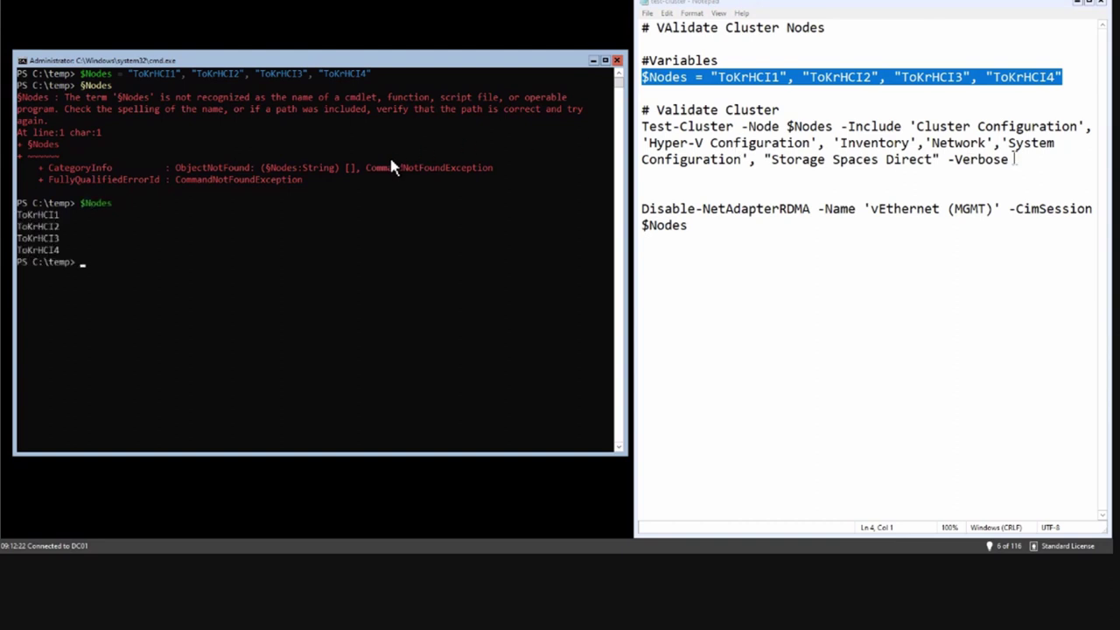
Copy the complete Test-Cluster command from the notes, through -Verbose, and run it in the PowerShell console
left_click_drag(1010, 160, 641, 127)
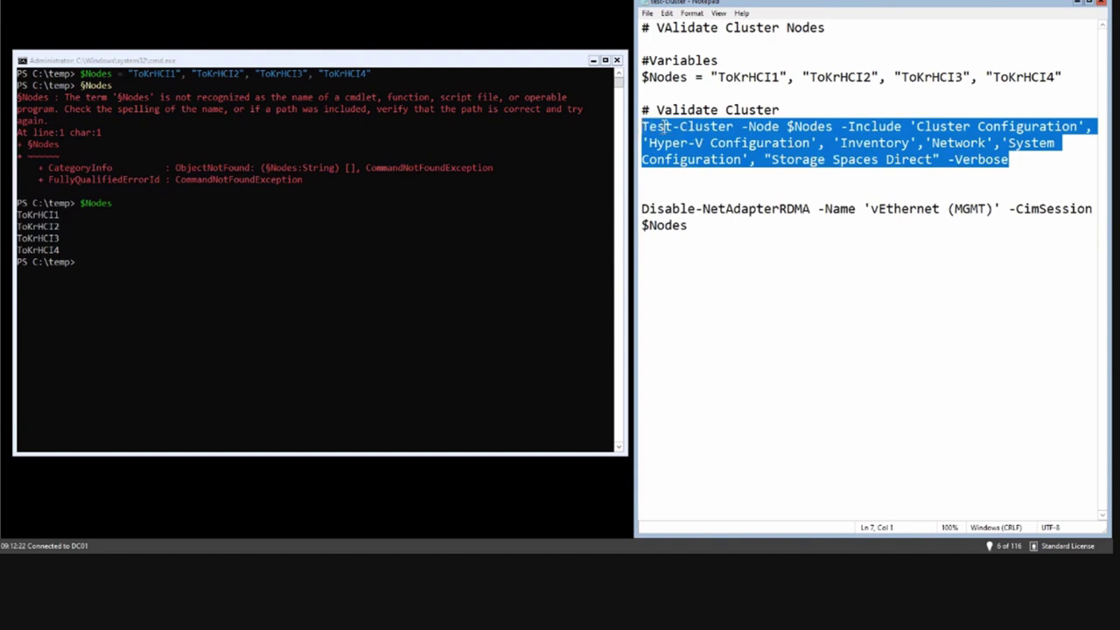
right_click(663, 128)
left_click(689, 163)
left_click(390, 230)
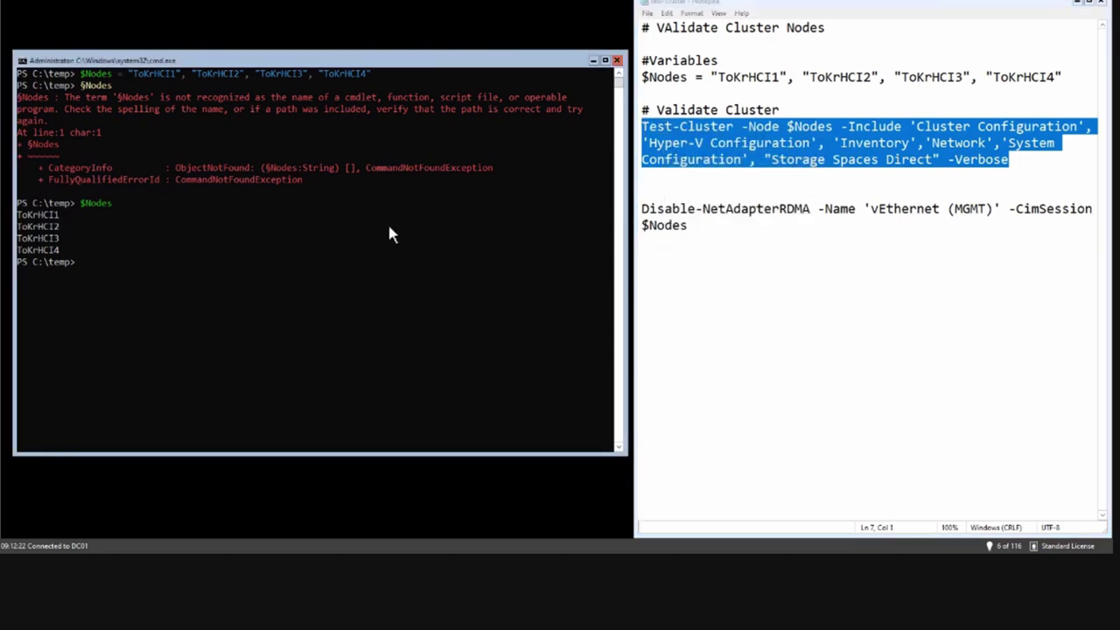
right_click(389, 229)
key("Return")
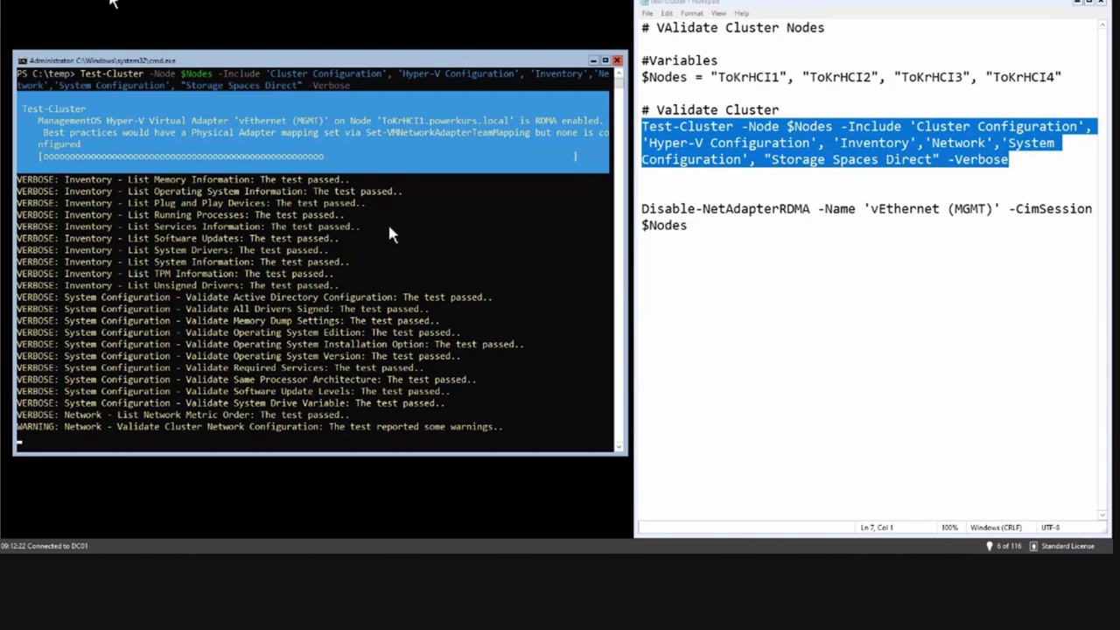
Copy the full test report file path of the validation report from the console output
mouse_move(112, 3)
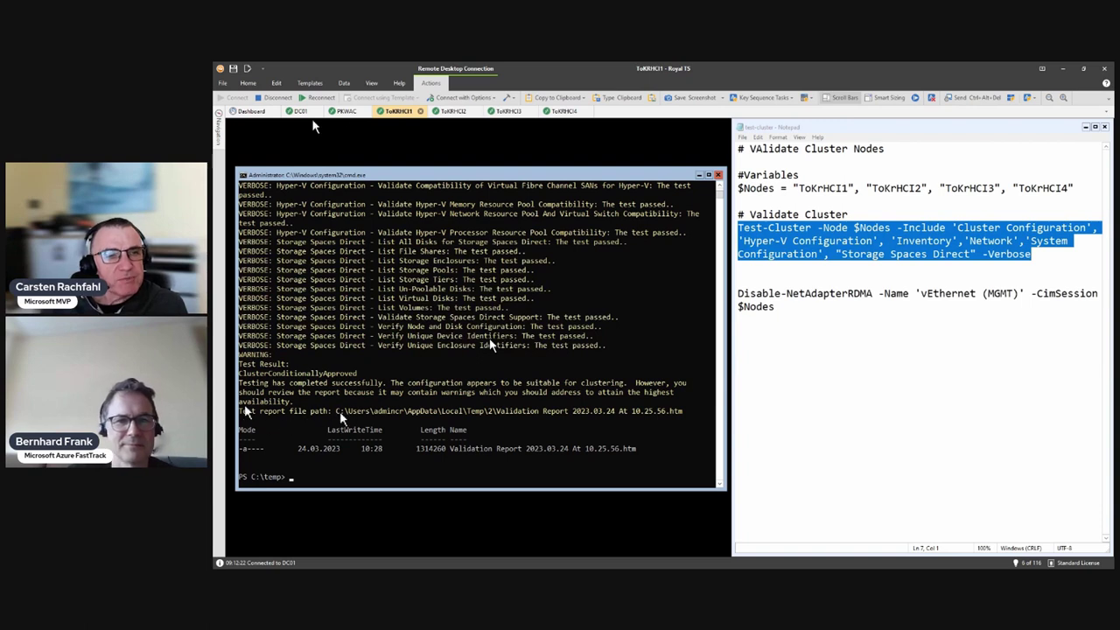
left_click_drag(336, 410, 403, 410)
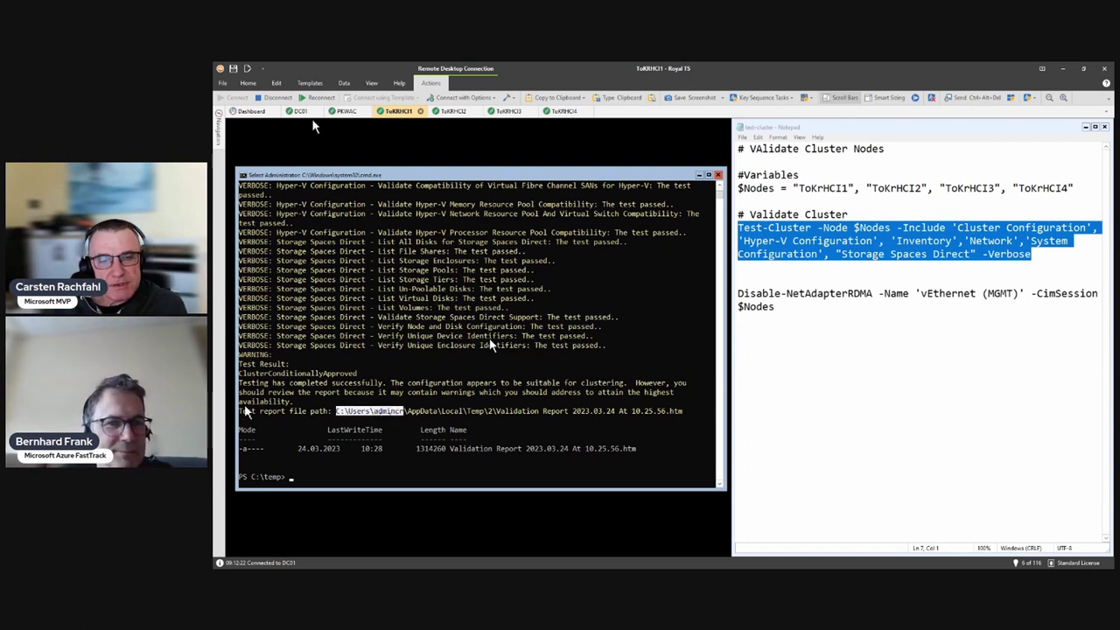
left_click_drag(336, 410, 684, 419)
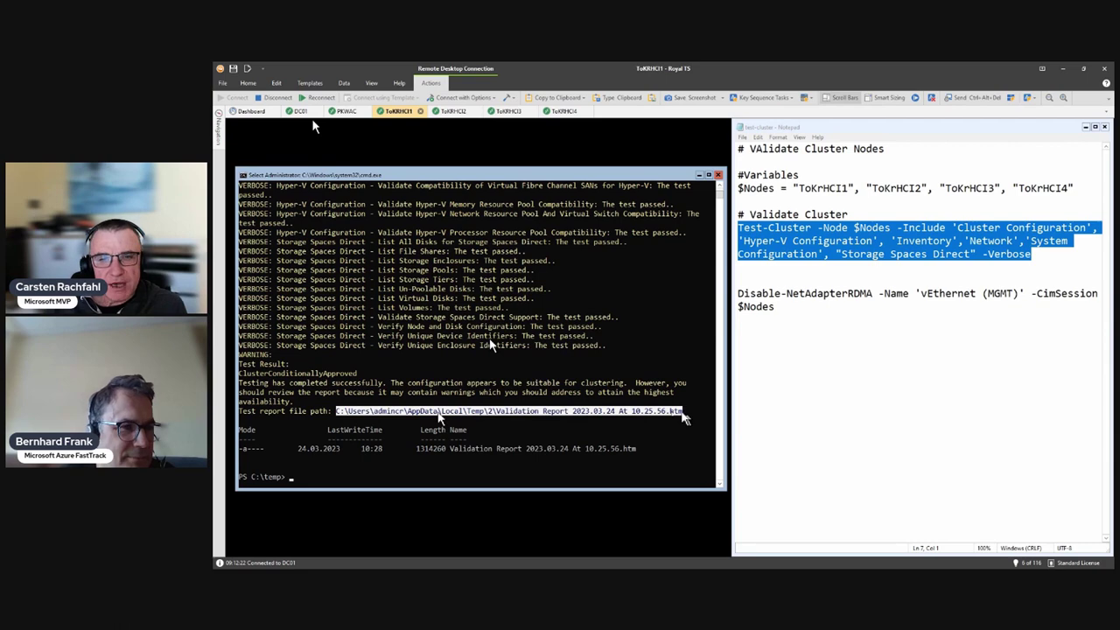
right_click(684, 419)
Switch back to the PKWAC session and cancel the Validate a Configuration wizard
left_click(348, 112)
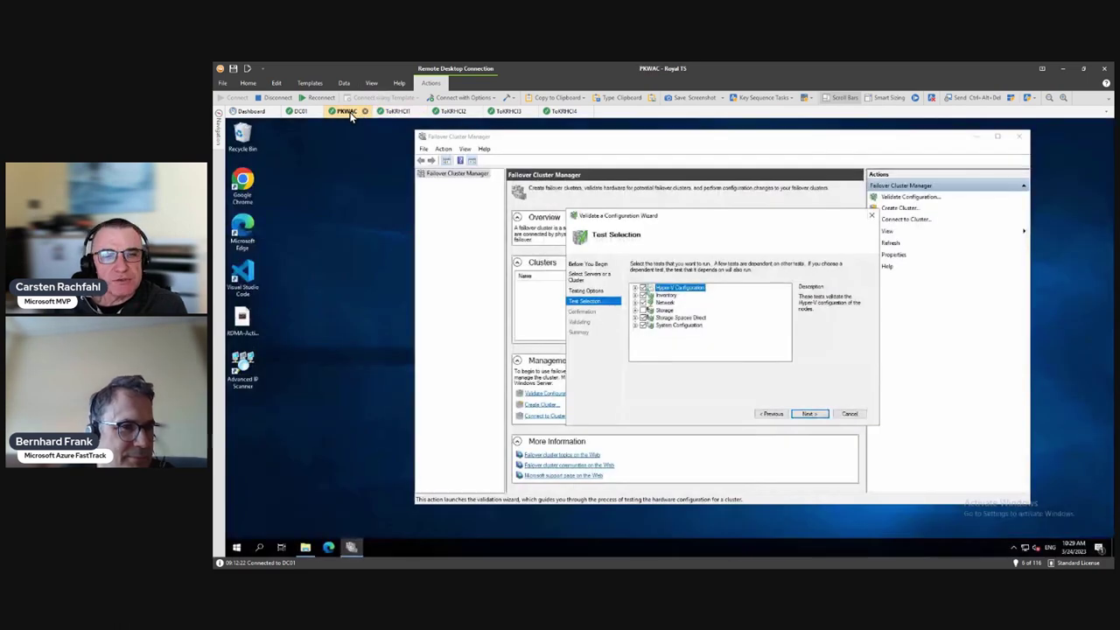
left_click(850, 414)
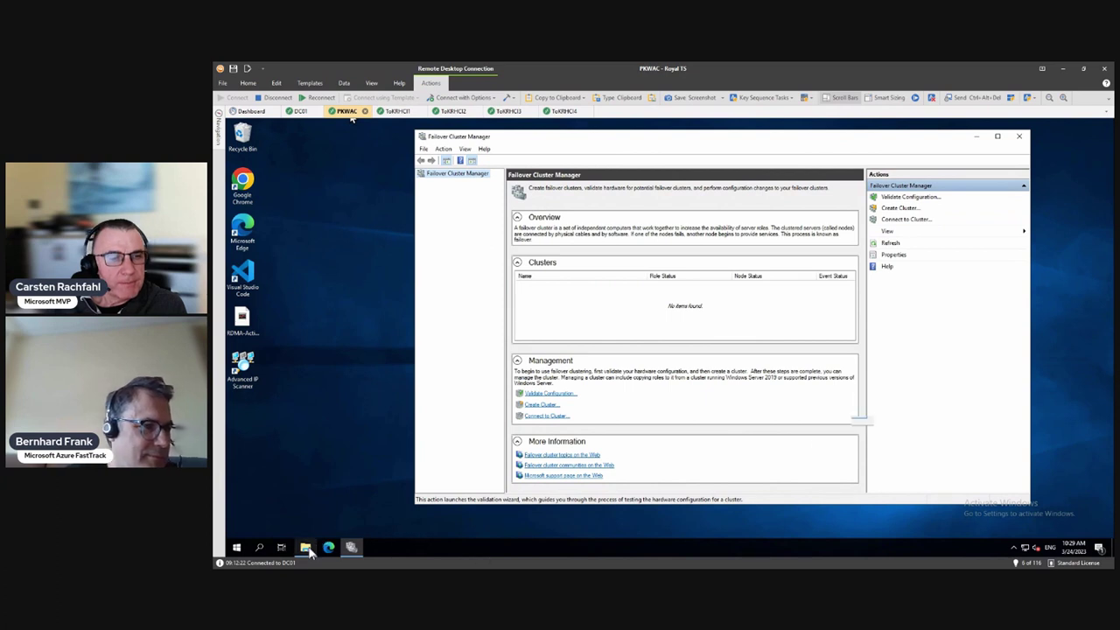
Open Validation Report 2023.03.24 At 10.25.56.htm from File Explorer by appending the copied path, without its drive prefix, to \\tokrhci1\c$
left_click(305, 547)
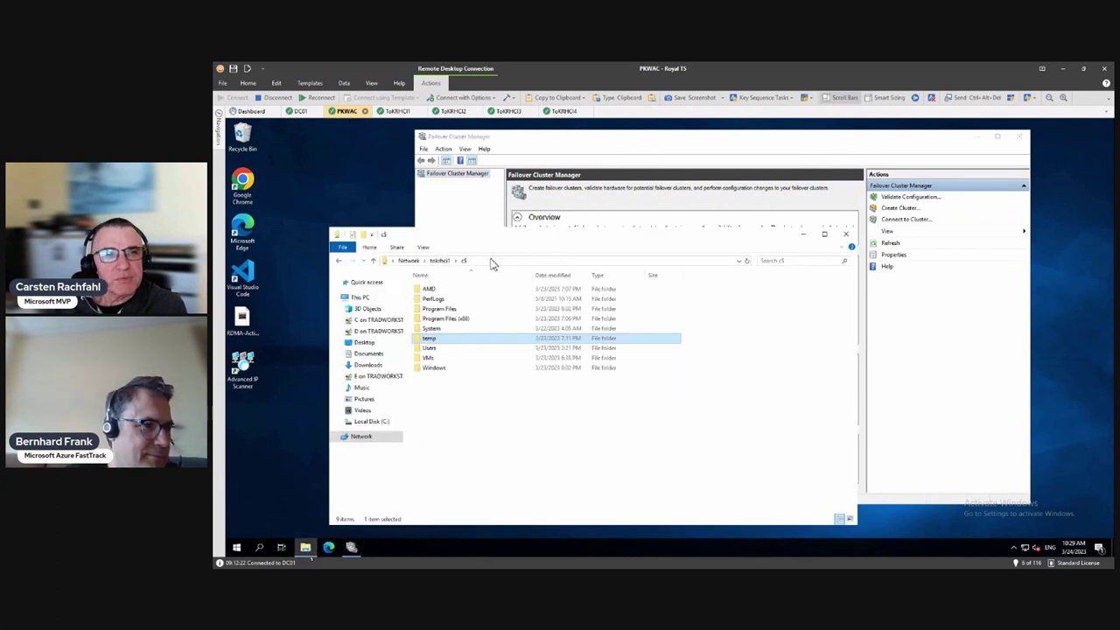
left_click(493, 260)
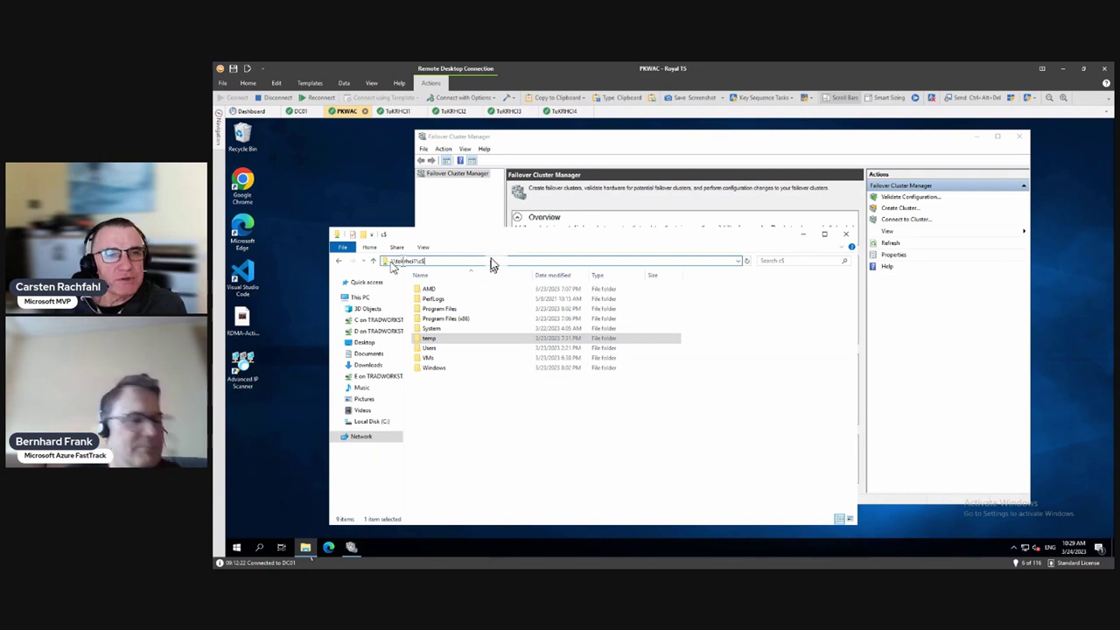
left_click(491, 262)
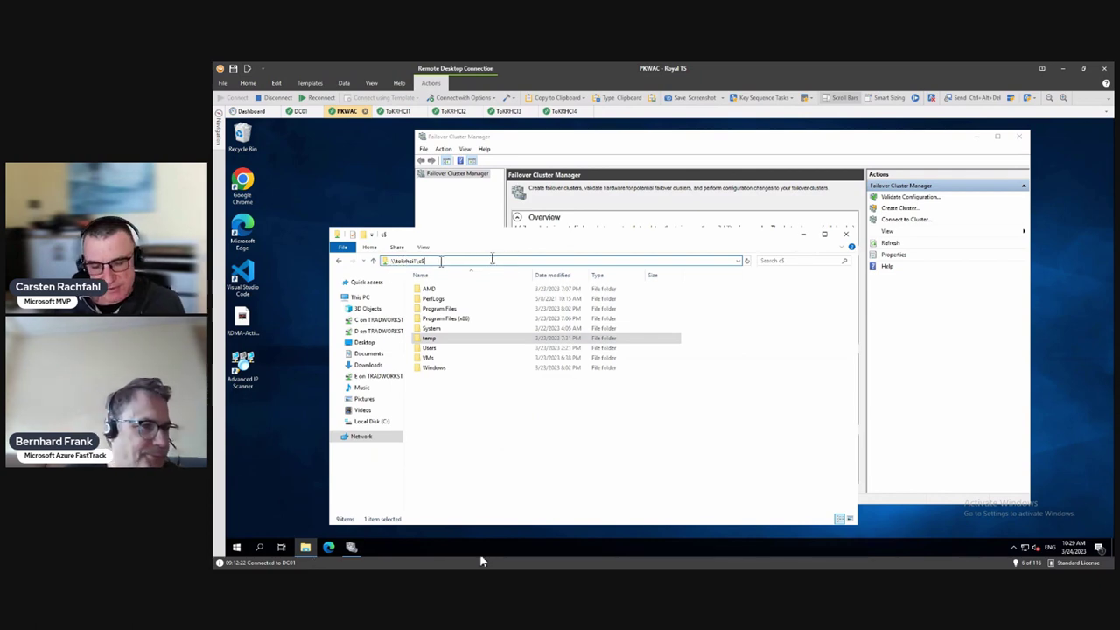
key("ctrl+v")
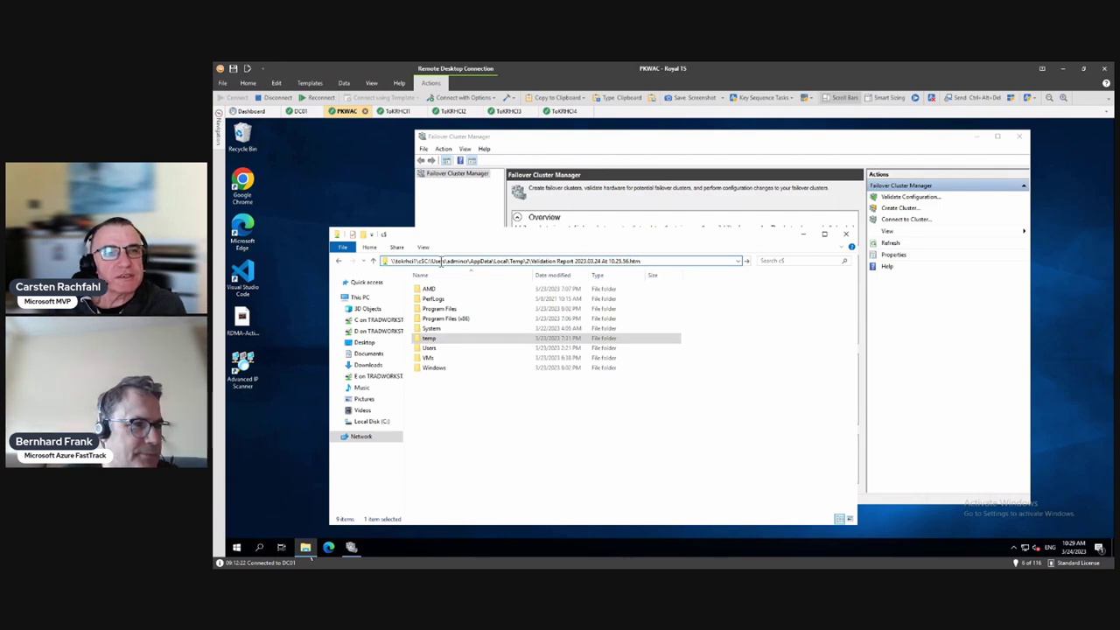
key("BackSpace")
key("BackSpace")
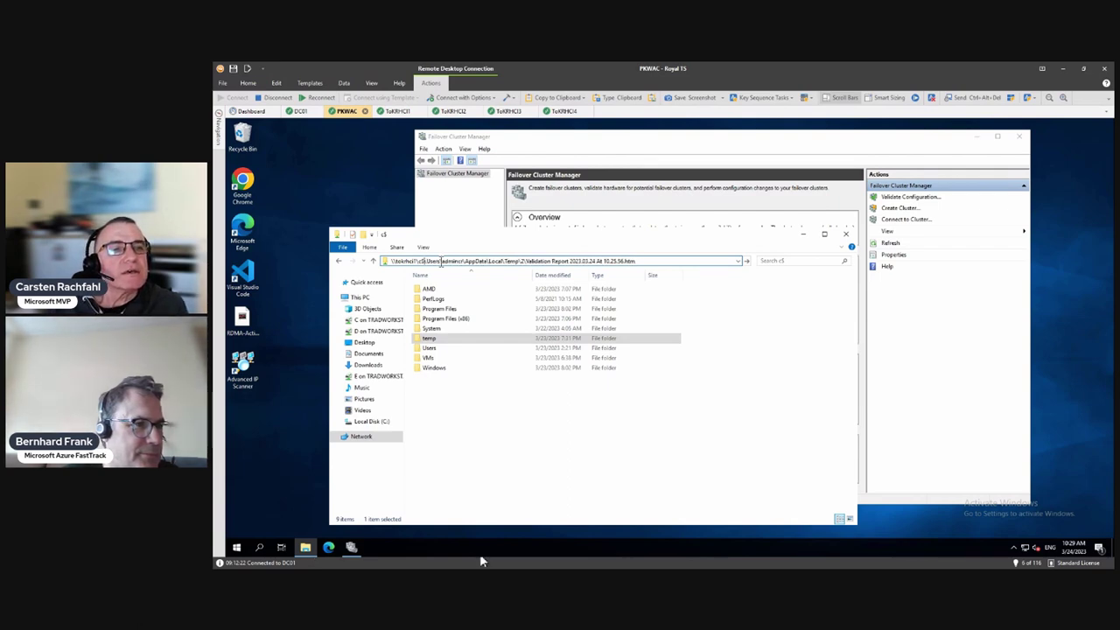
key("Return")
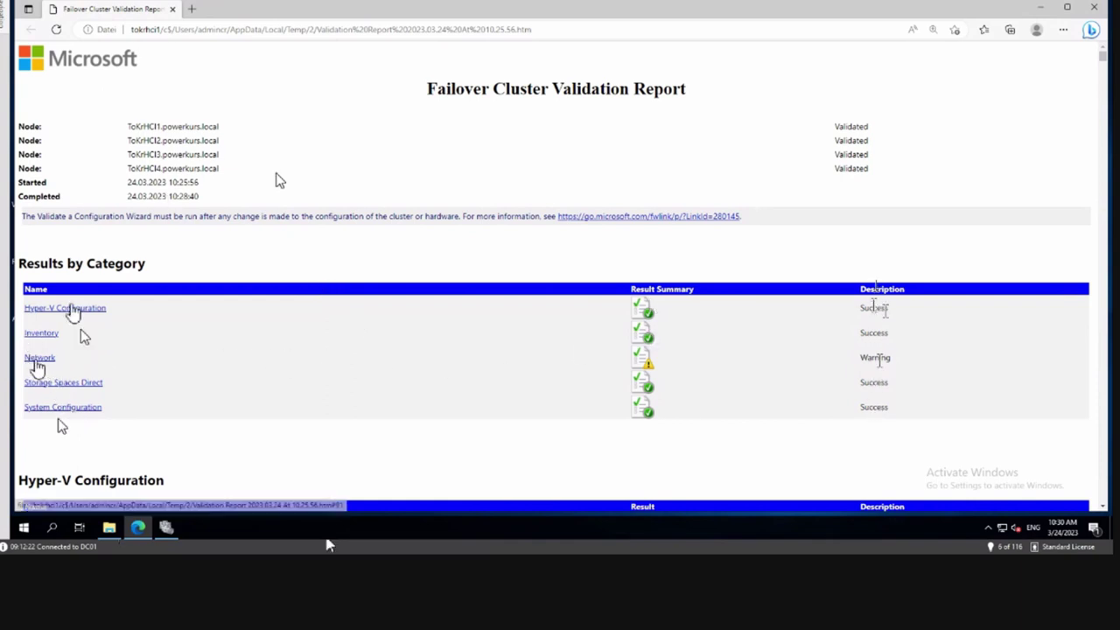
Examine the highlighted warnings of the Validate Cluster Network Configuration test in the report's Network category
left_click(38, 361)
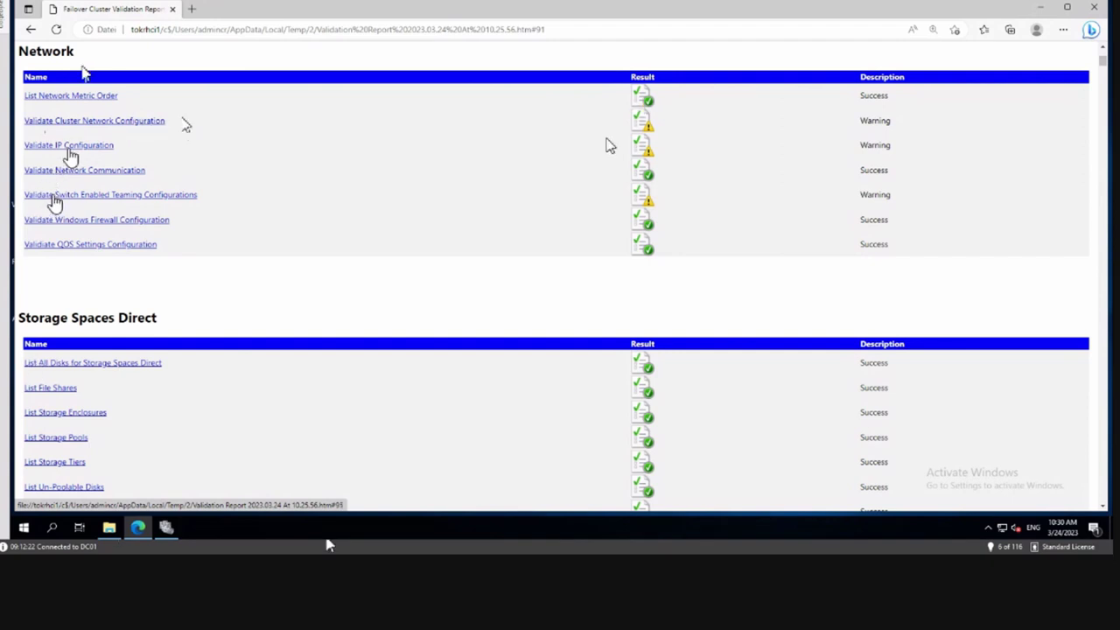
left_click(63, 121)
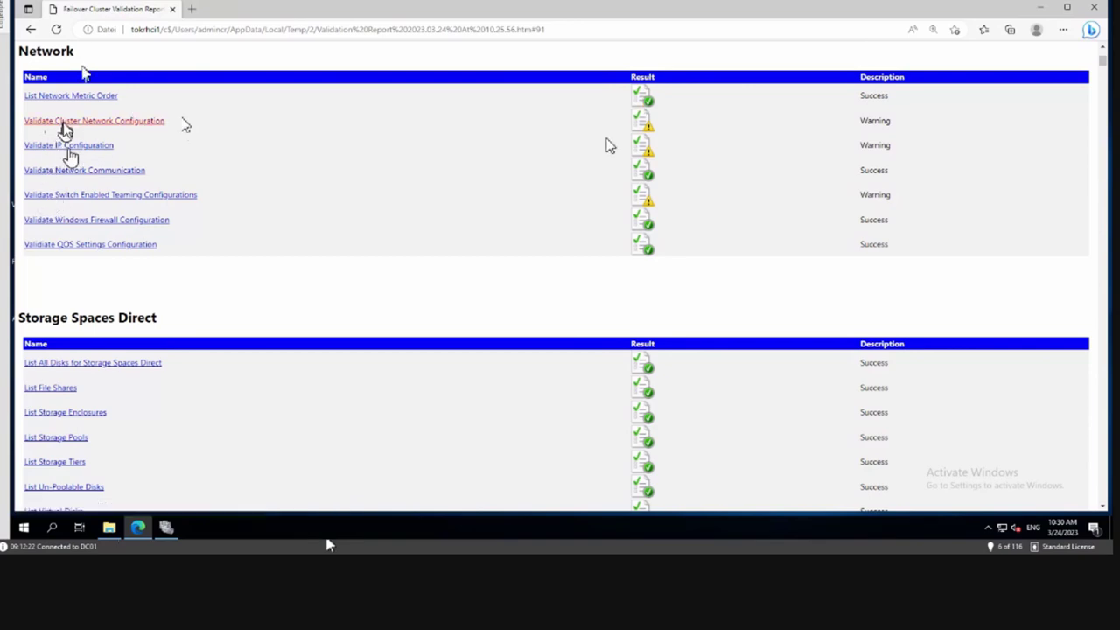
scroll(625, 263, "down", 10)
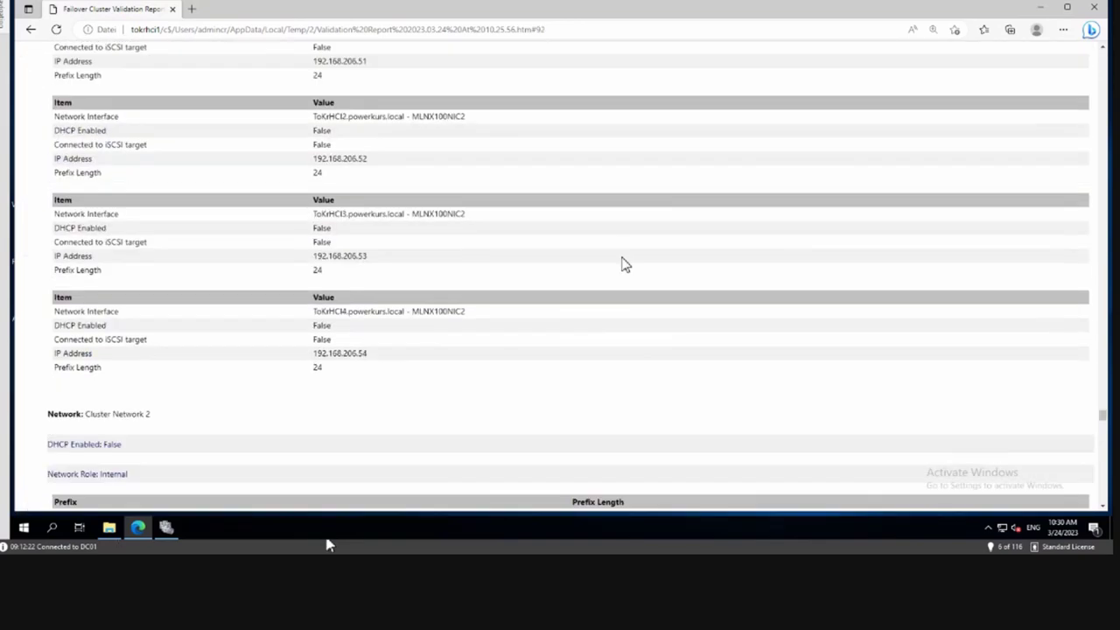
scroll(625, 262, "down", 12)
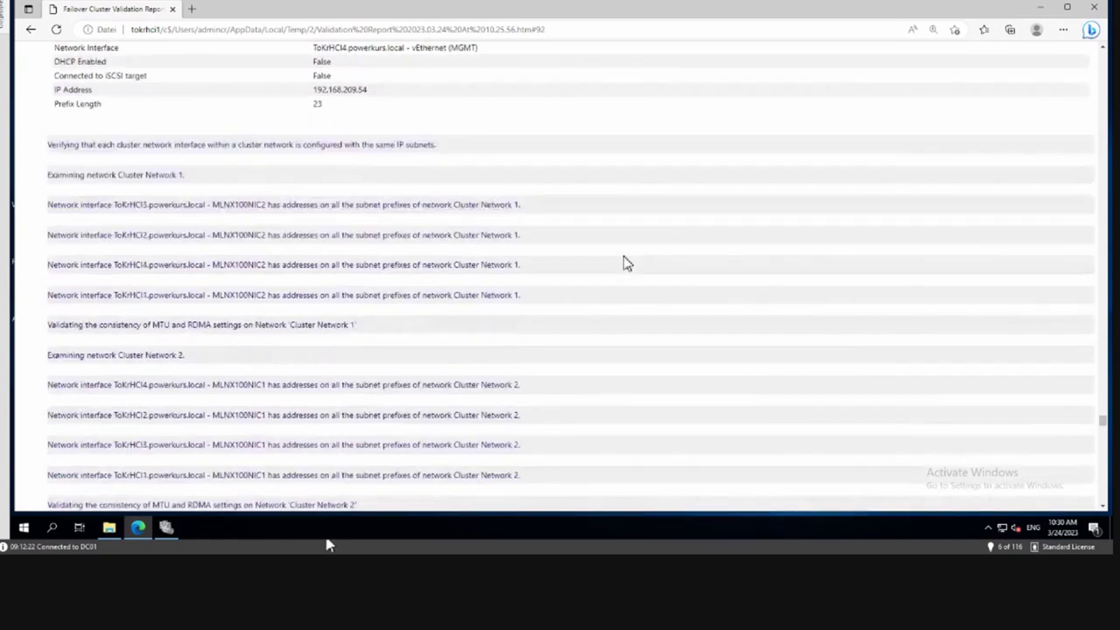
scroll(625, 263, "down", 2)
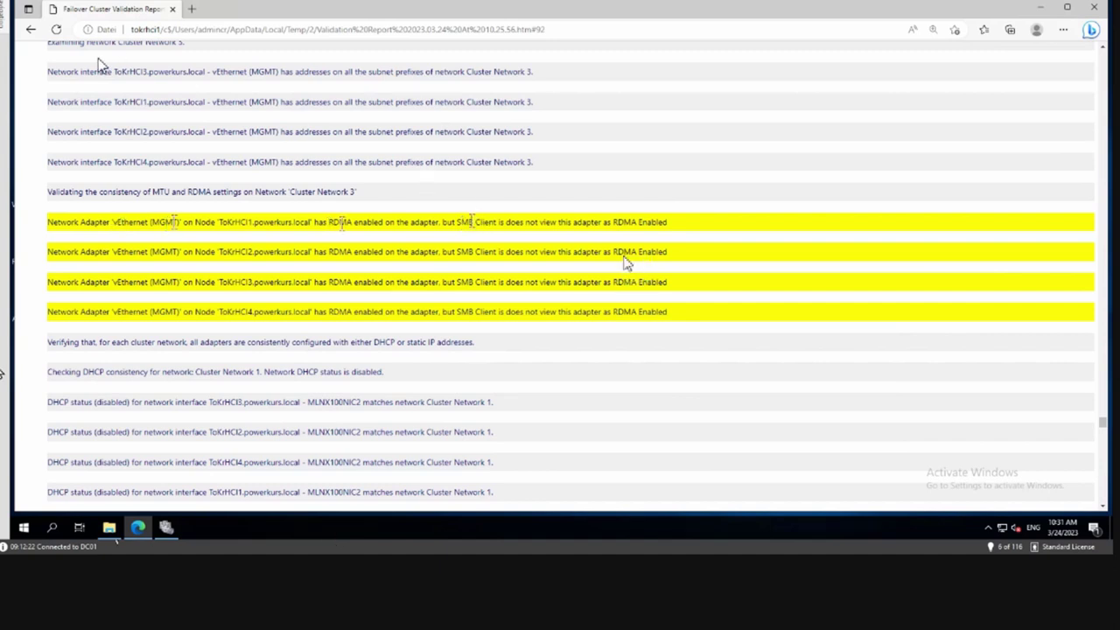
Return to the Network results and examine the highlighted warnings of the Validate IP Configuration test
left_click(31, 30)
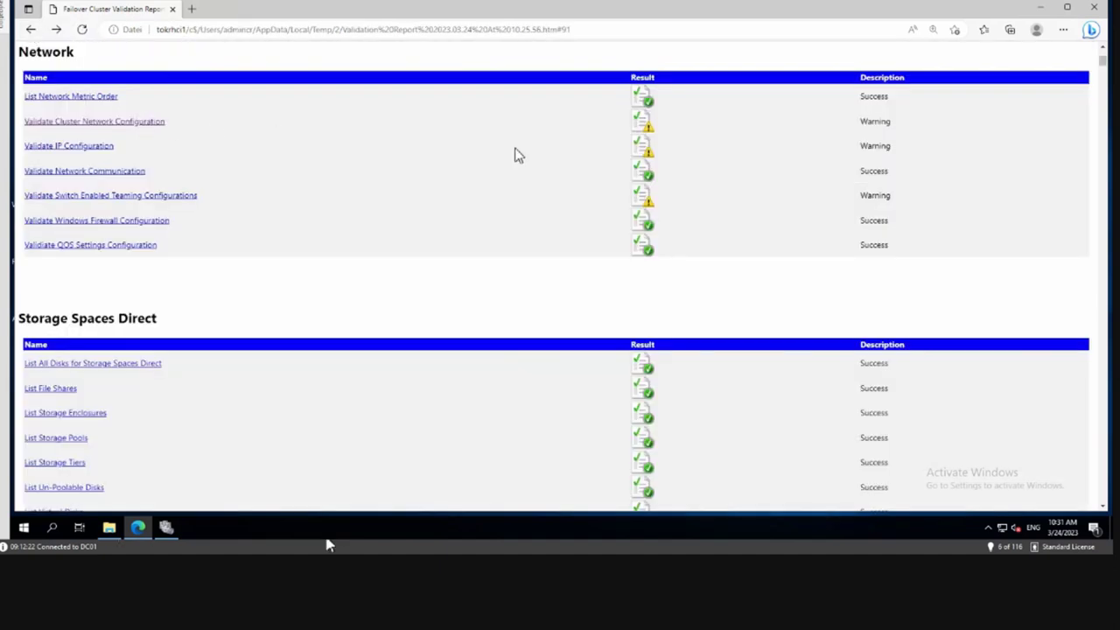
left_click(54, 147)
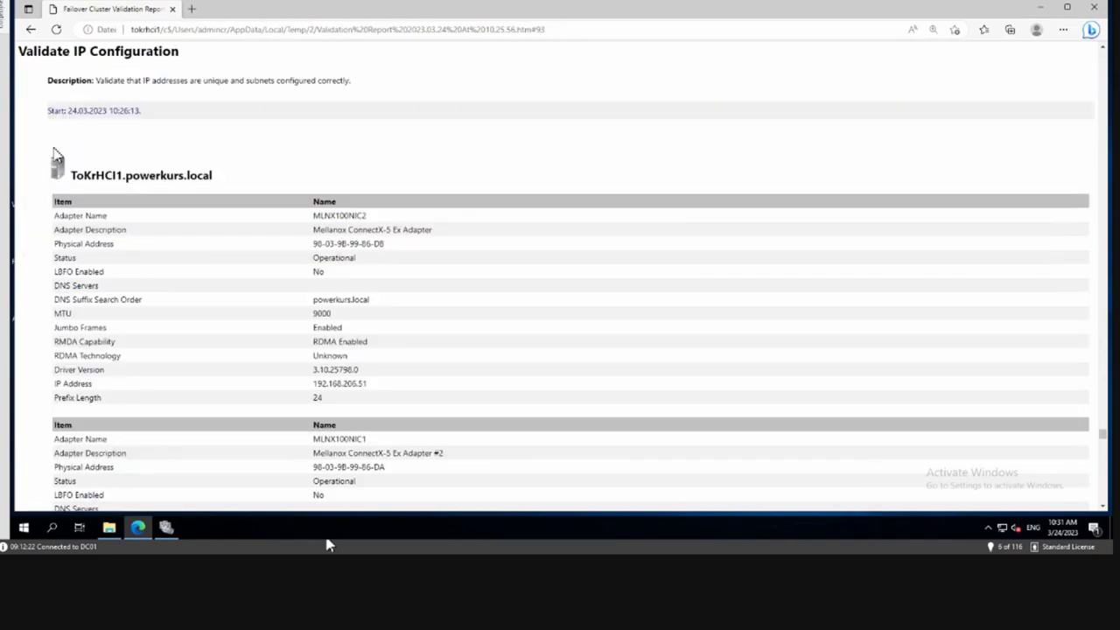
scroll(452, 288, "down", 6)
scroll(456, 277, "down", 20)
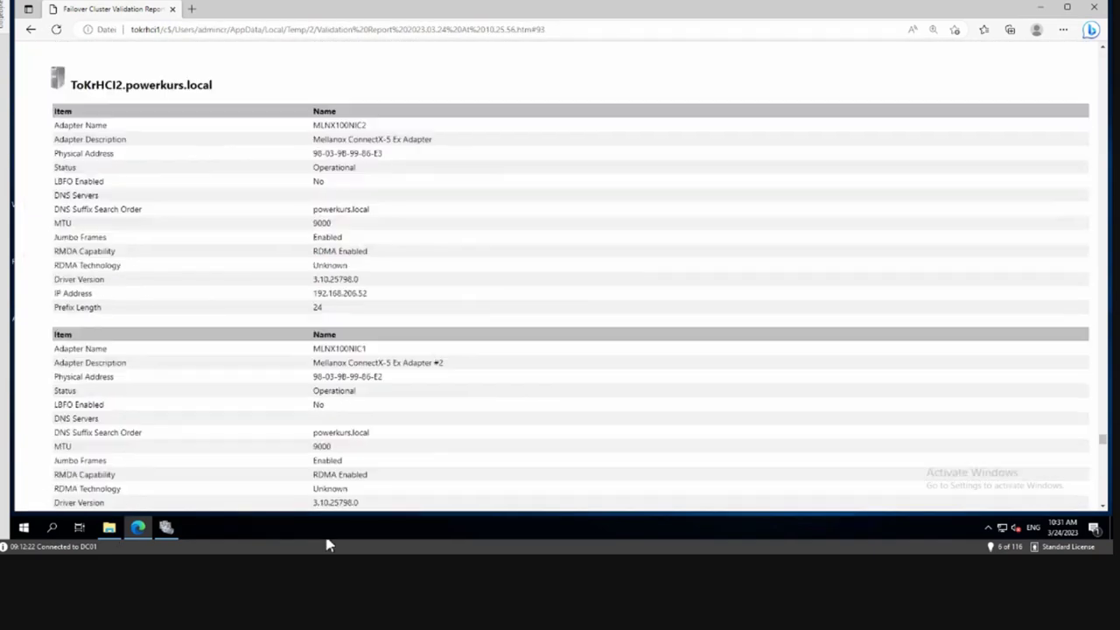
scroll(456, 281, "down", 20)
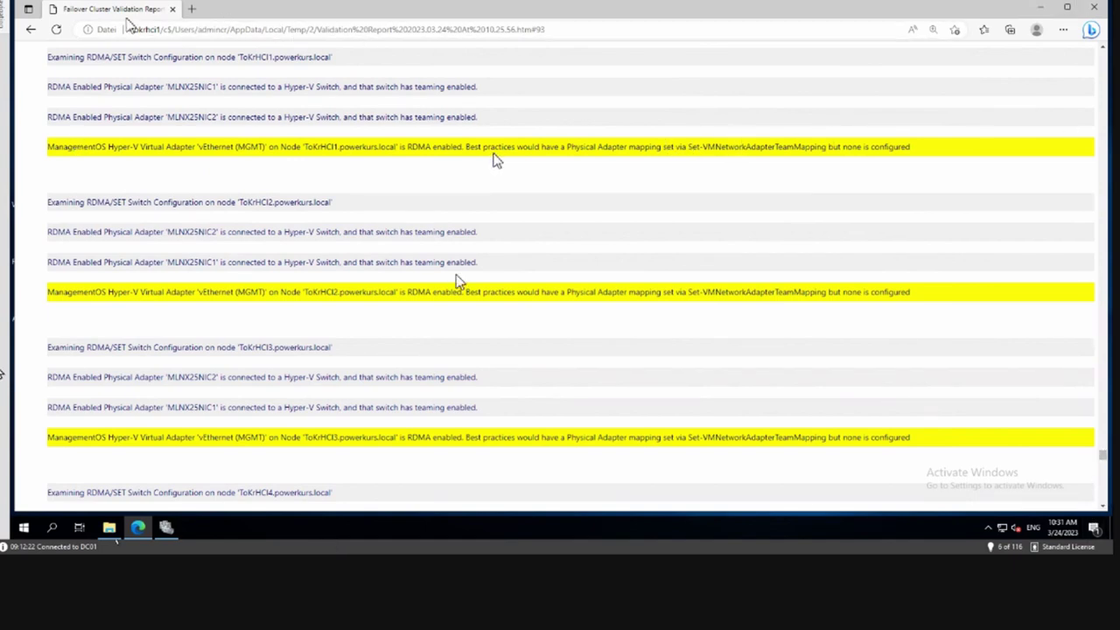
Examine the SET switch warnings under Validate Switch Enabled Teaming Configurations, then return to the Network results
left_click(31, 33)
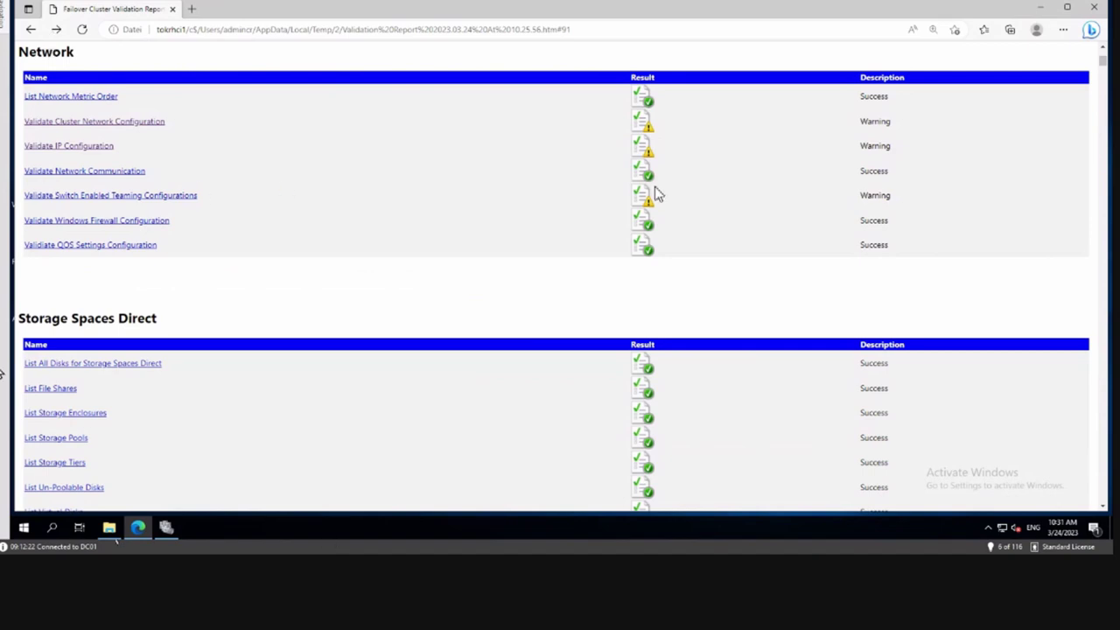
left_click(127, 205)
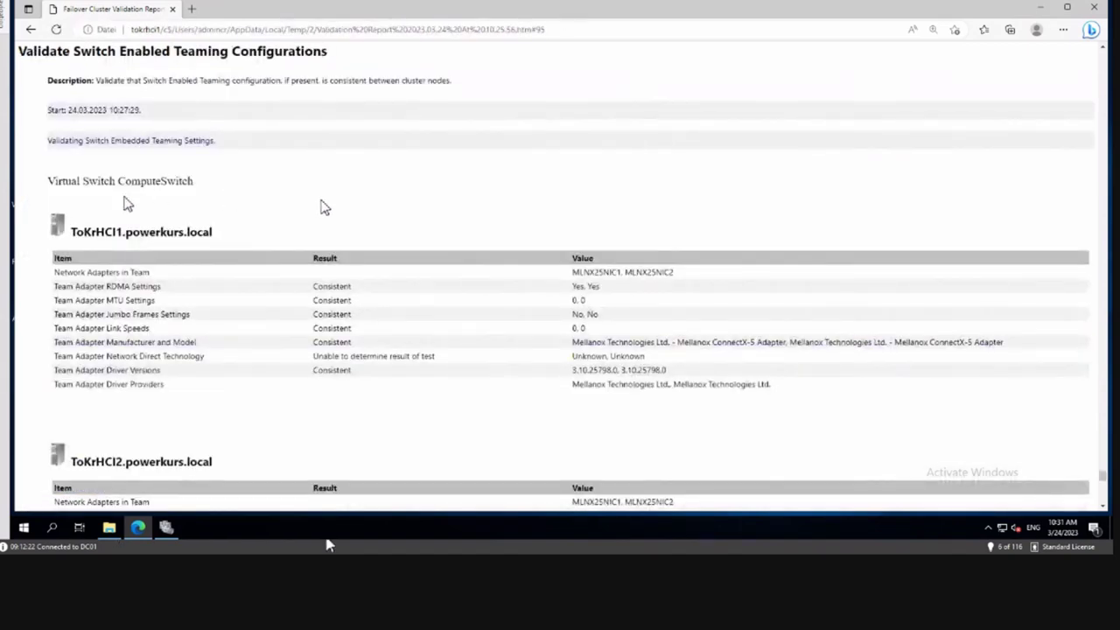
scroll(323, 204, "down", 3)
scroll(323, 203, "down", 15)
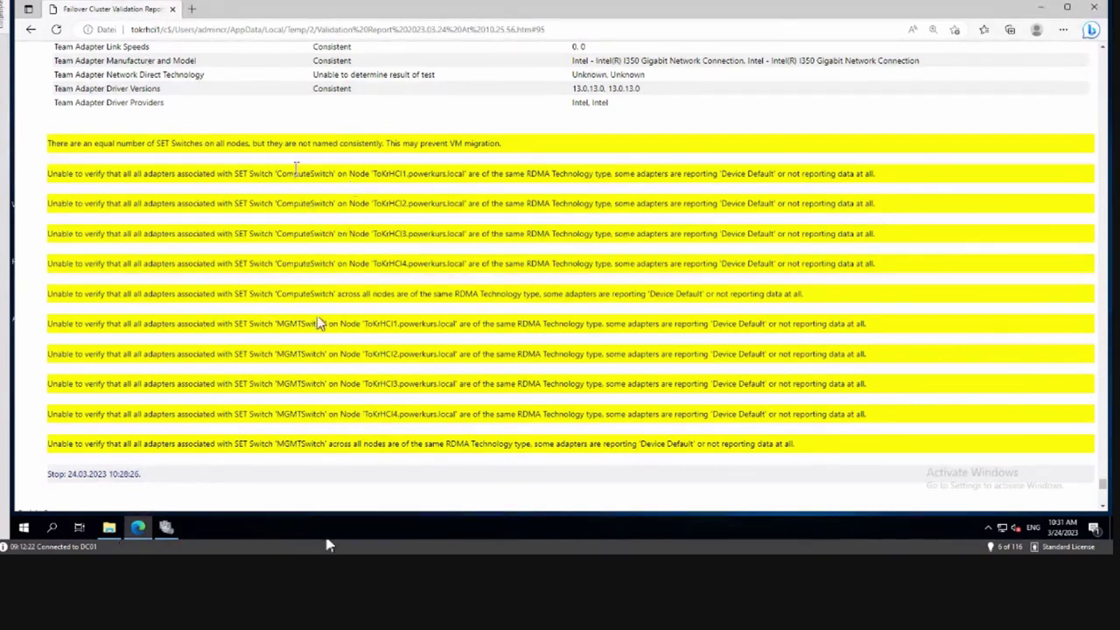
left_click_drag(273, 172, 334, 175)
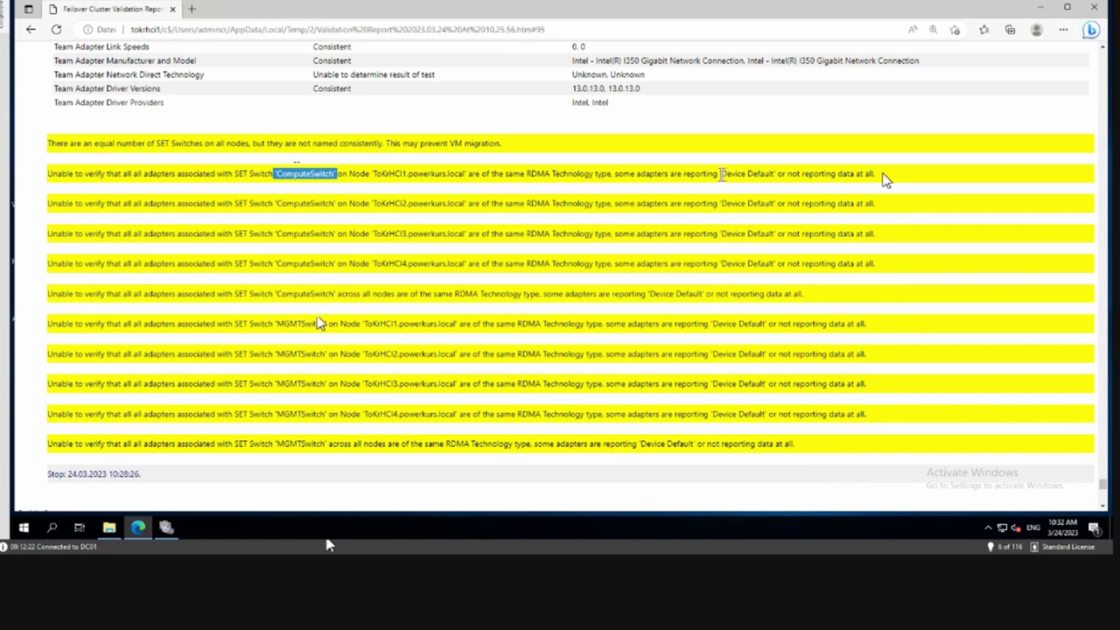
left_click_drag(884, 180, 806, 183)
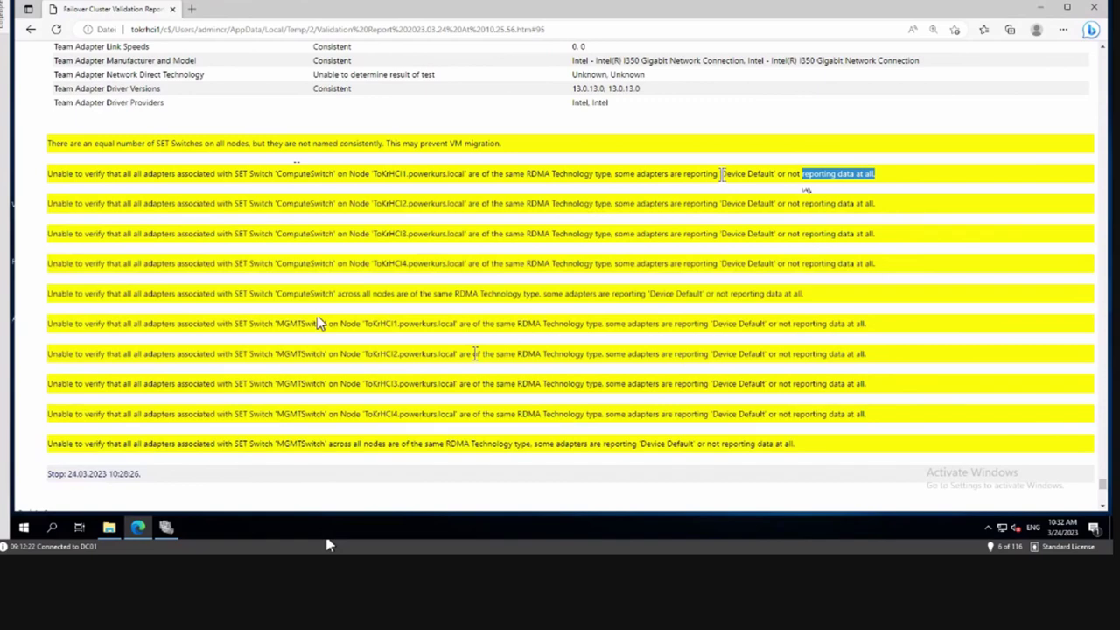
left_click(31, 31)
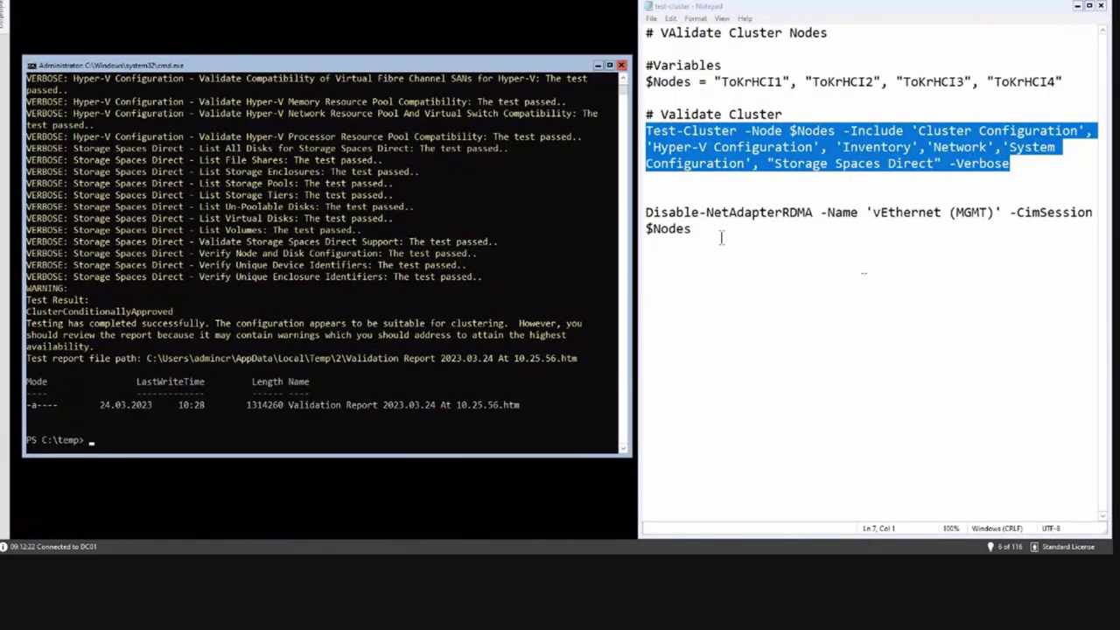
In the ToKrHCI1 session, copy the Disable-NetAdapterRDMA command for 'vEthernet (MGMT)' on $Nodes from the notes and run it in PowerShell
left_click_drag(692, 228, 645, 212)
right_click(658, 215)
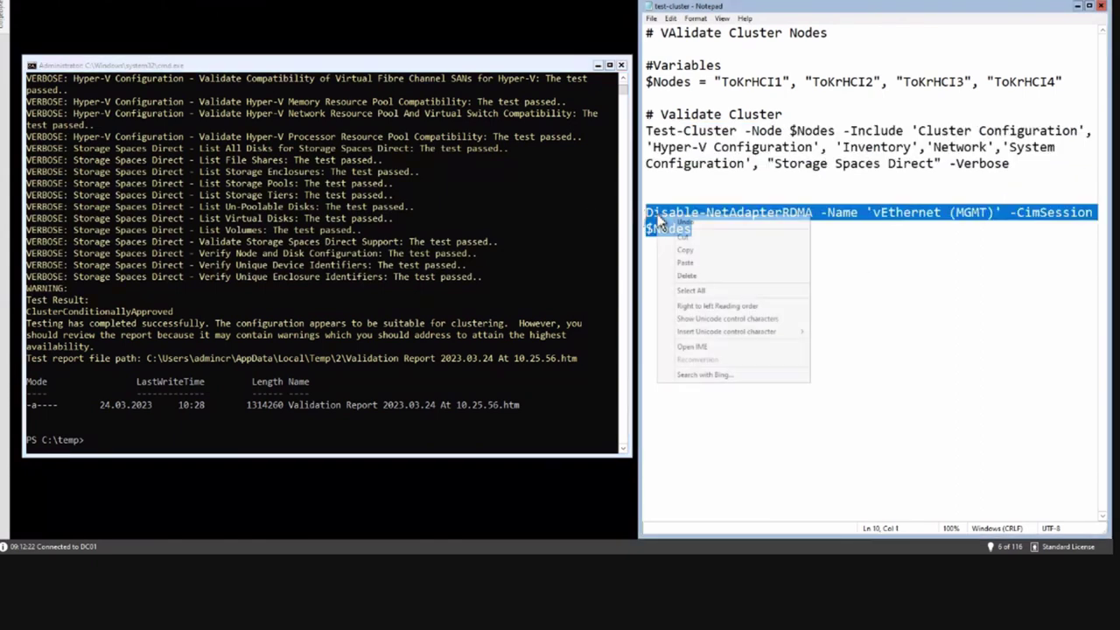
left_click(679, 251)
left_click(435, 356)
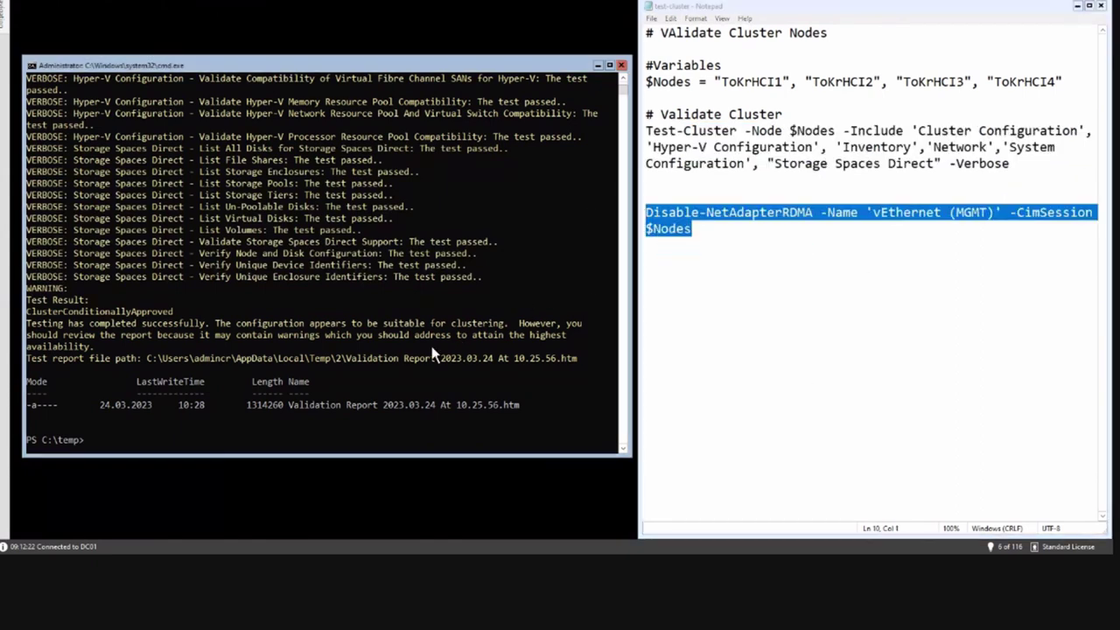
right_click(432, 353)
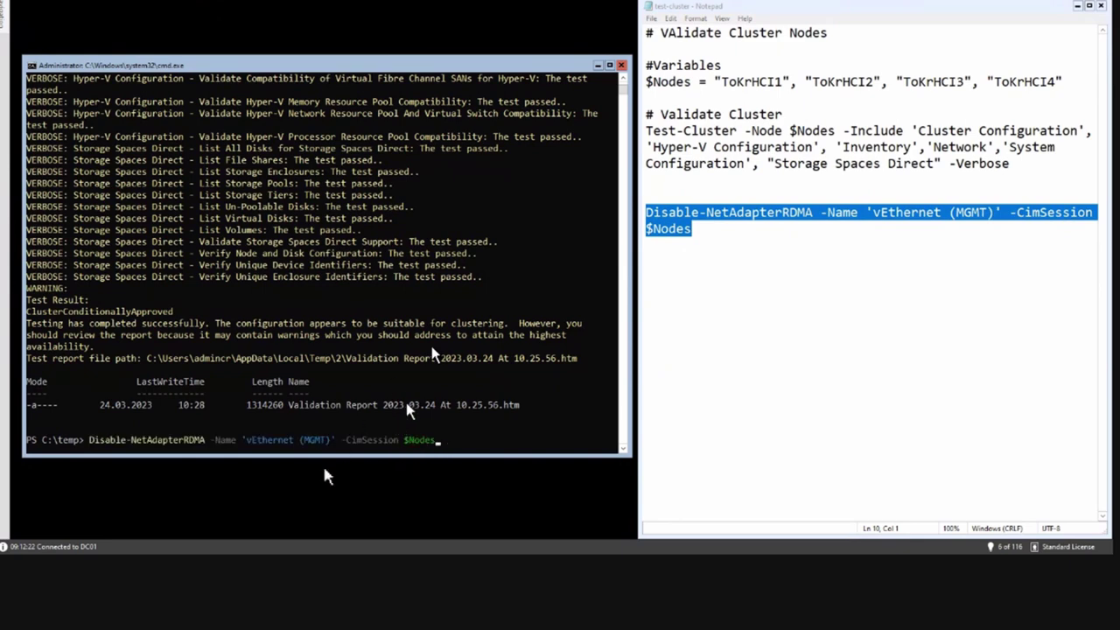
key("Return")
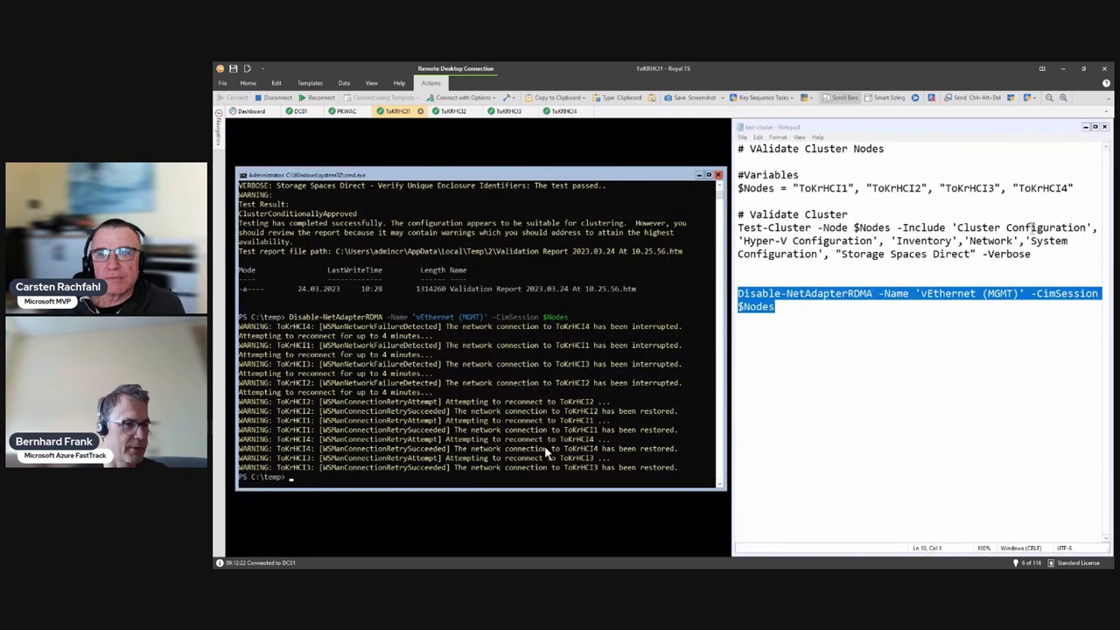
Copy the complete Test-Cluster command from the notes again and rerun the validation of $Nodes in the PowerShell console
left_click(1035, 253)
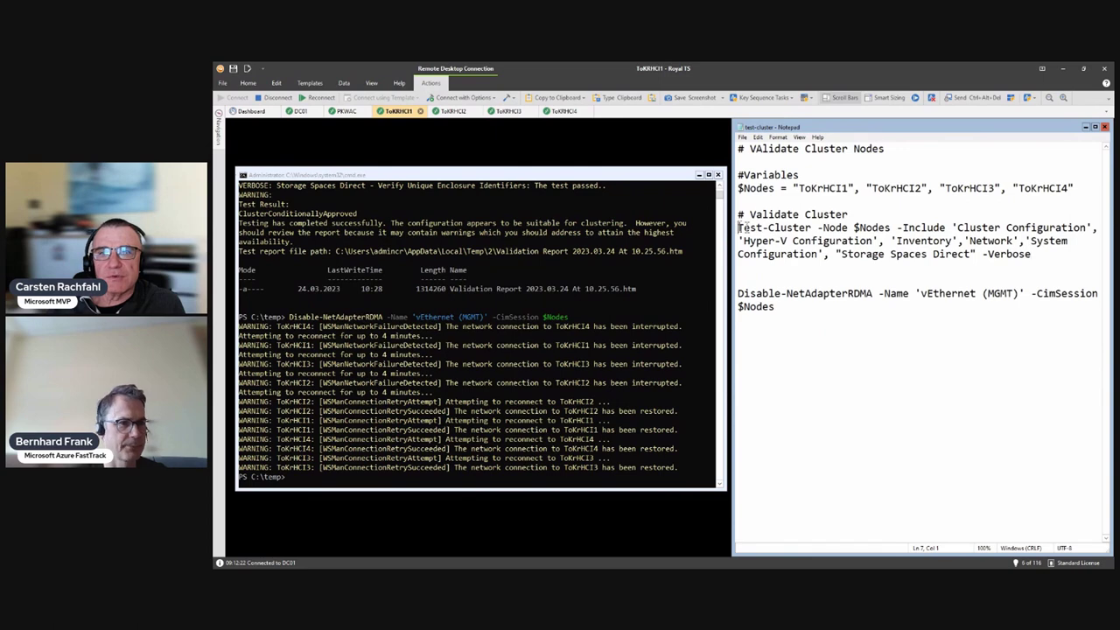
left_click_drag(739, 227, 1035, 254)
right_click(945, 232)
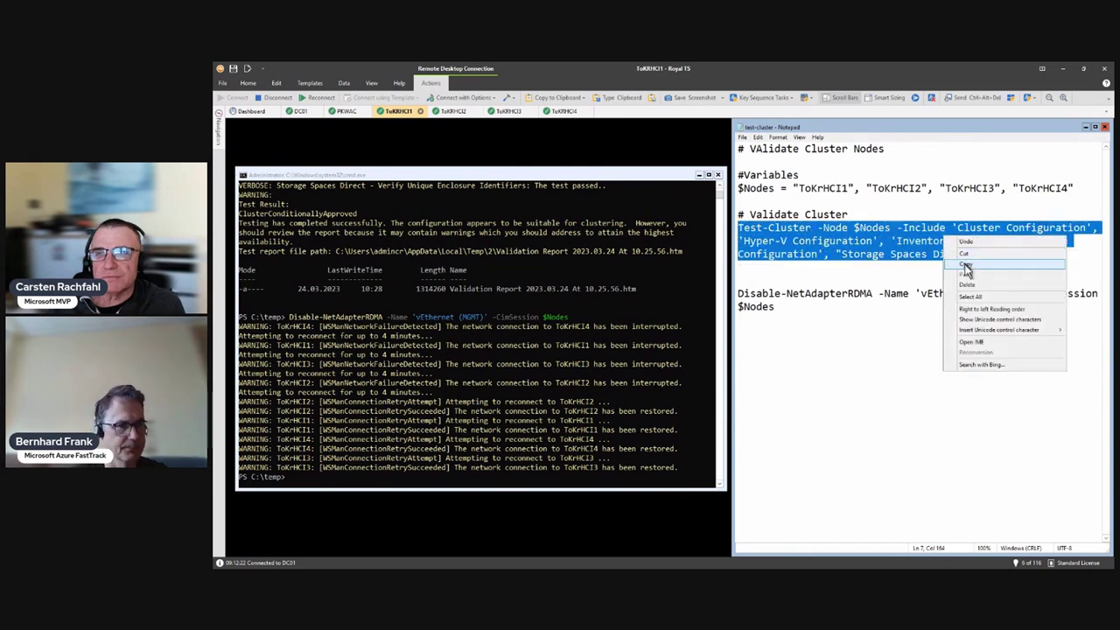
left_click(971, 258)
left_click(553, 398)
key("ctrl+v")
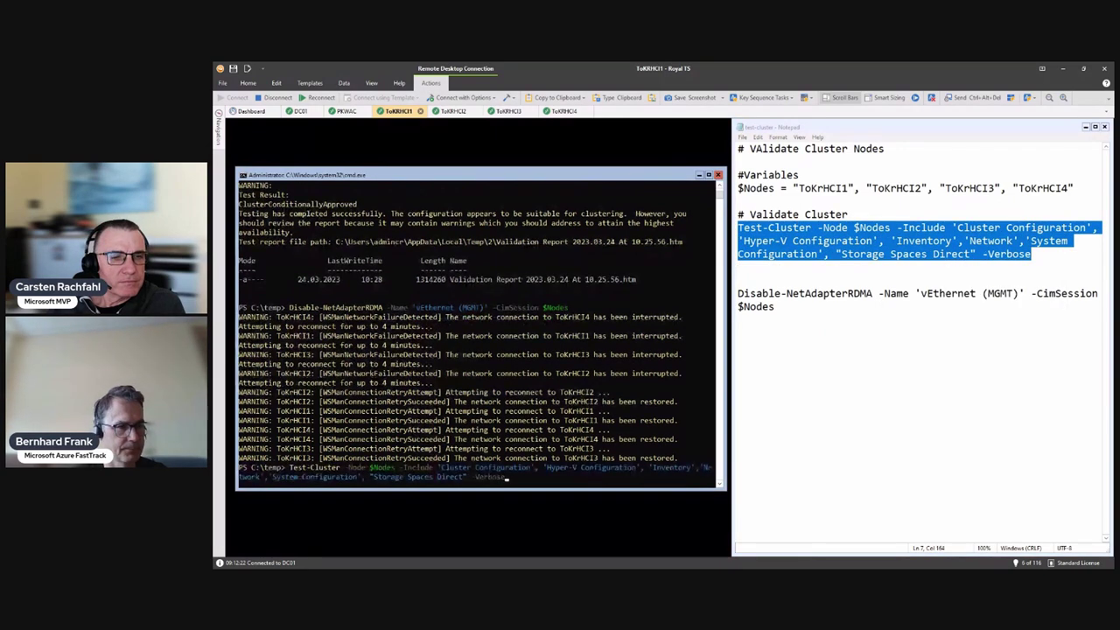
key("Return")
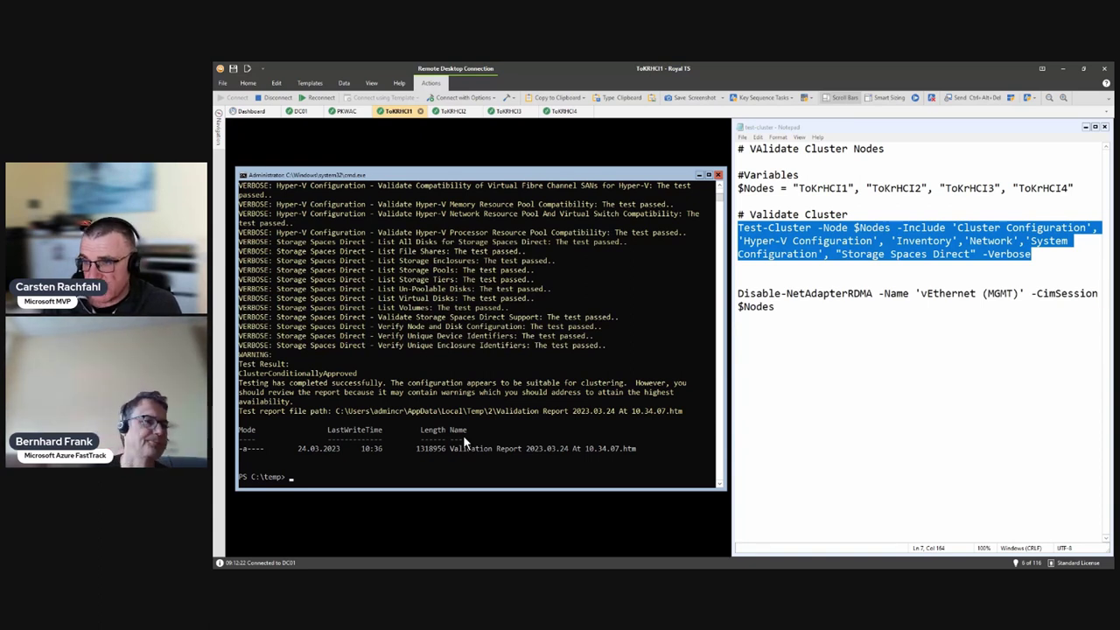
Copy the new report path, close the old report in the PKWAC session and open Validation Report 2023.03.24 At 10.34.07.htm through \\tokrhci1\c$
left_click_drag(337, 411, 424, 415)
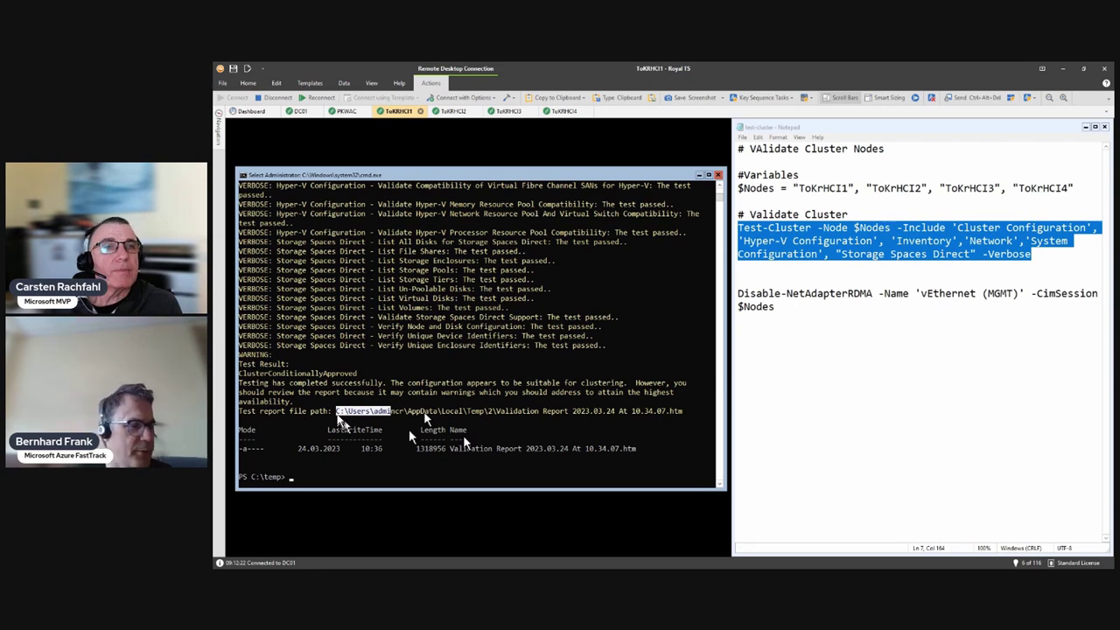
left_click(346, 111)
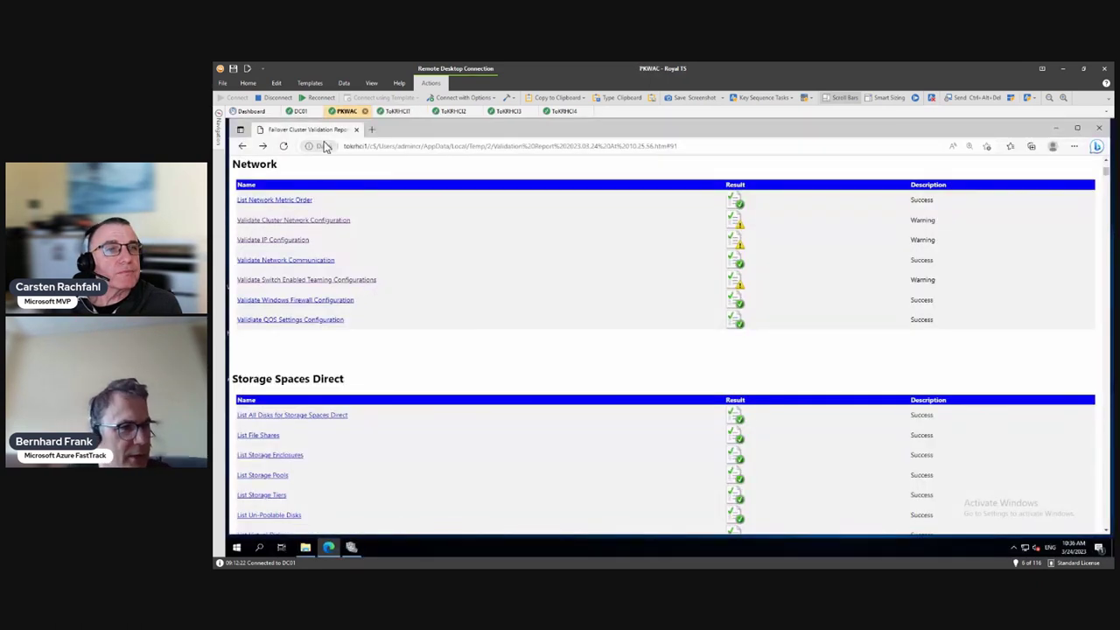
left_click(348, 147)
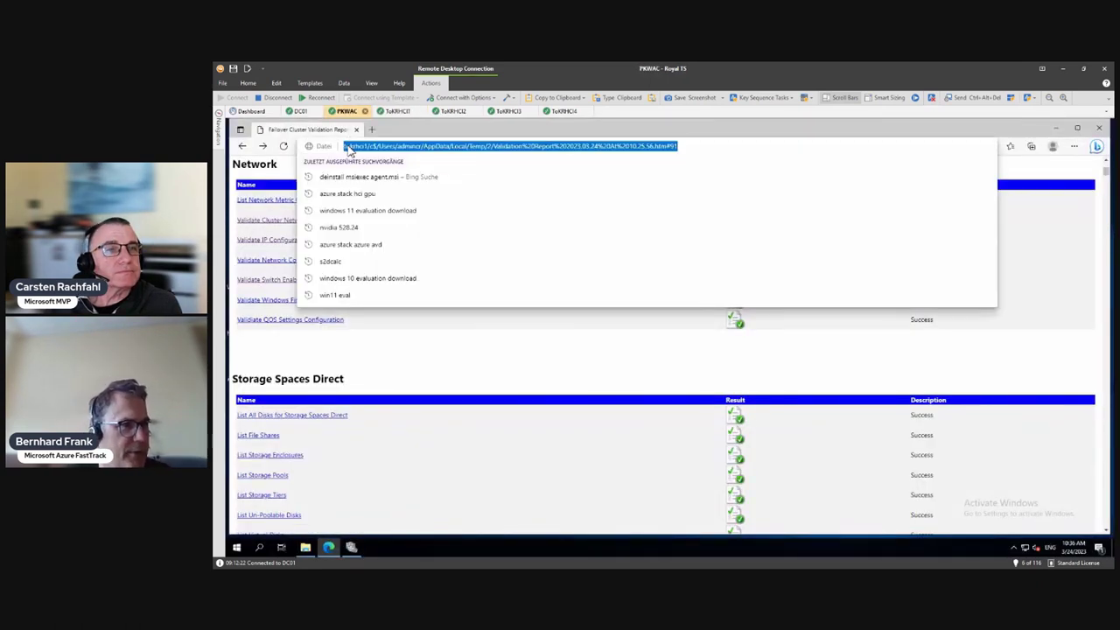
left_click(356, 129)
left_click(480, 260)
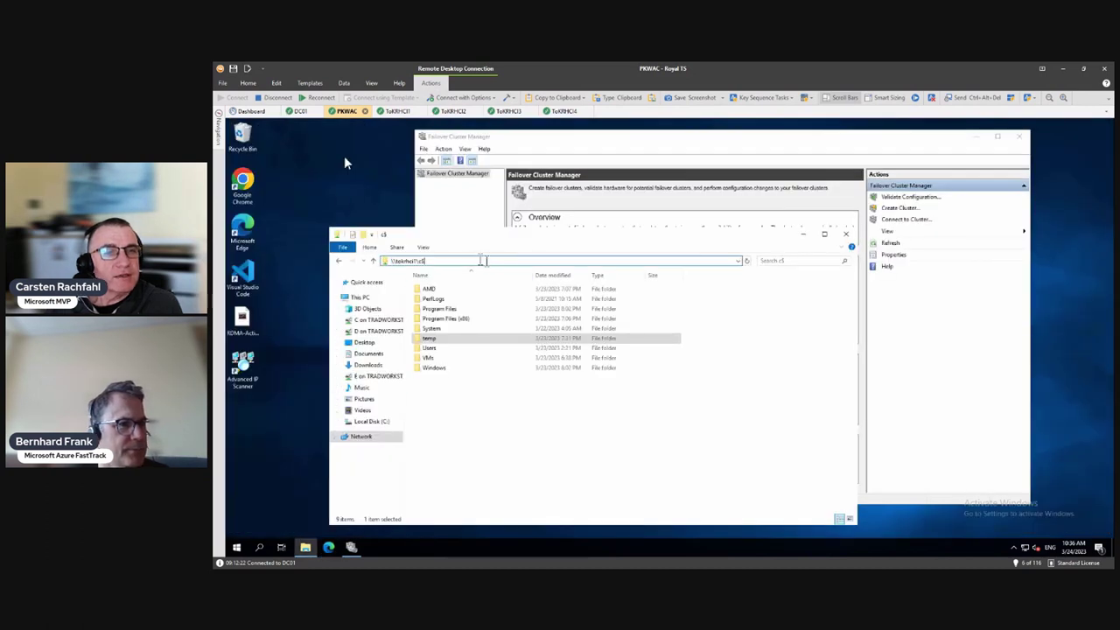
key("ctrl+v")
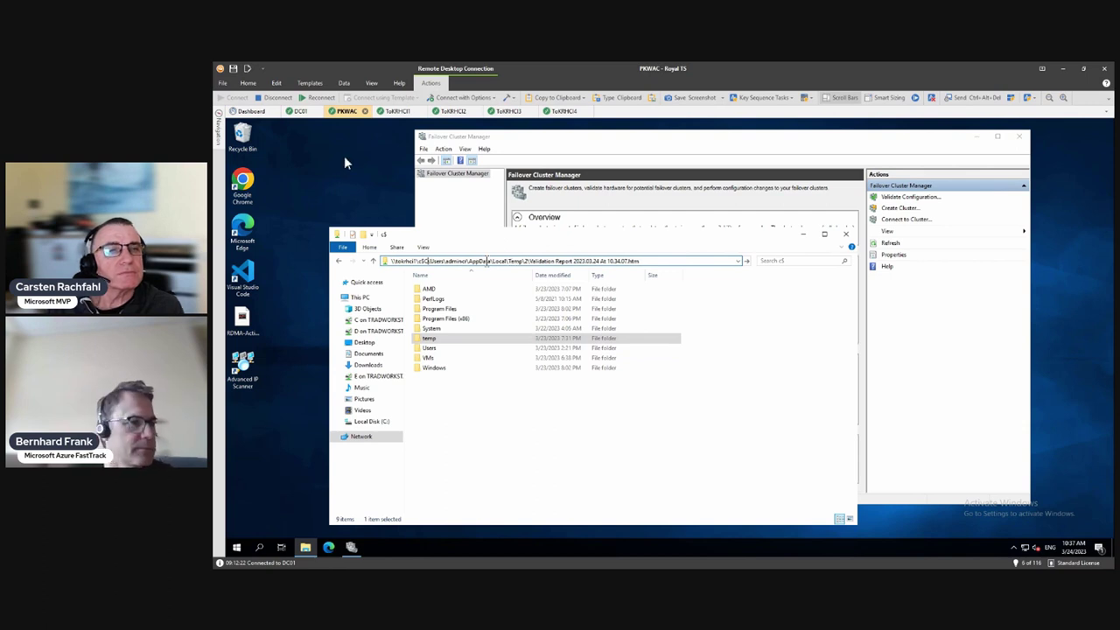
key("Return")
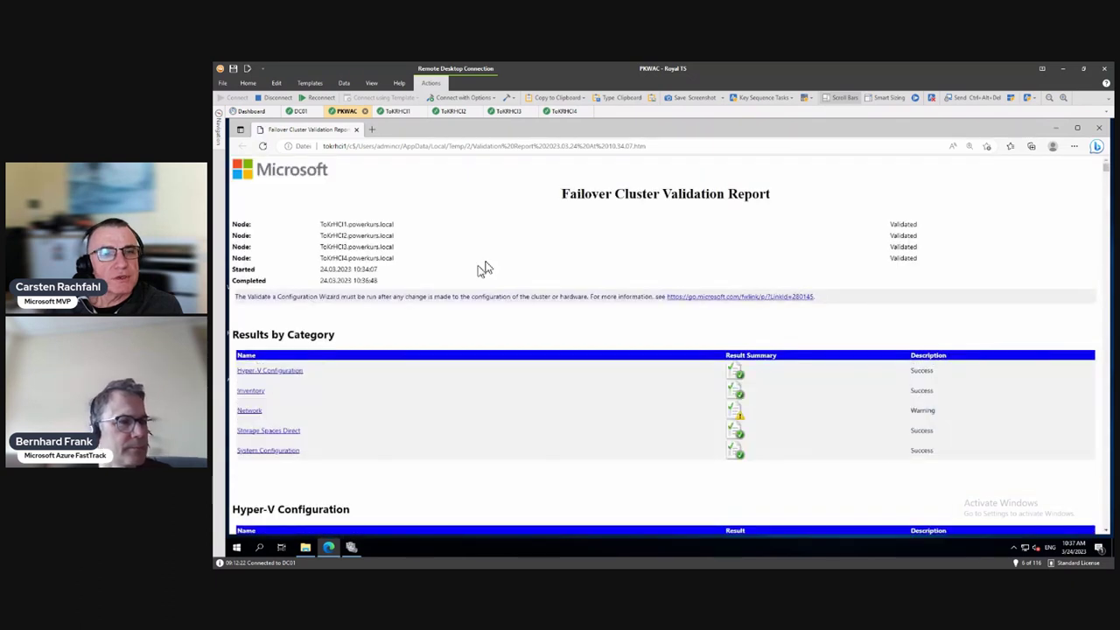
Examine the Network category of the new report and the highlighted warnings of its Validate Switch Enabled Teaming Configurations test
left_click(245, 411)
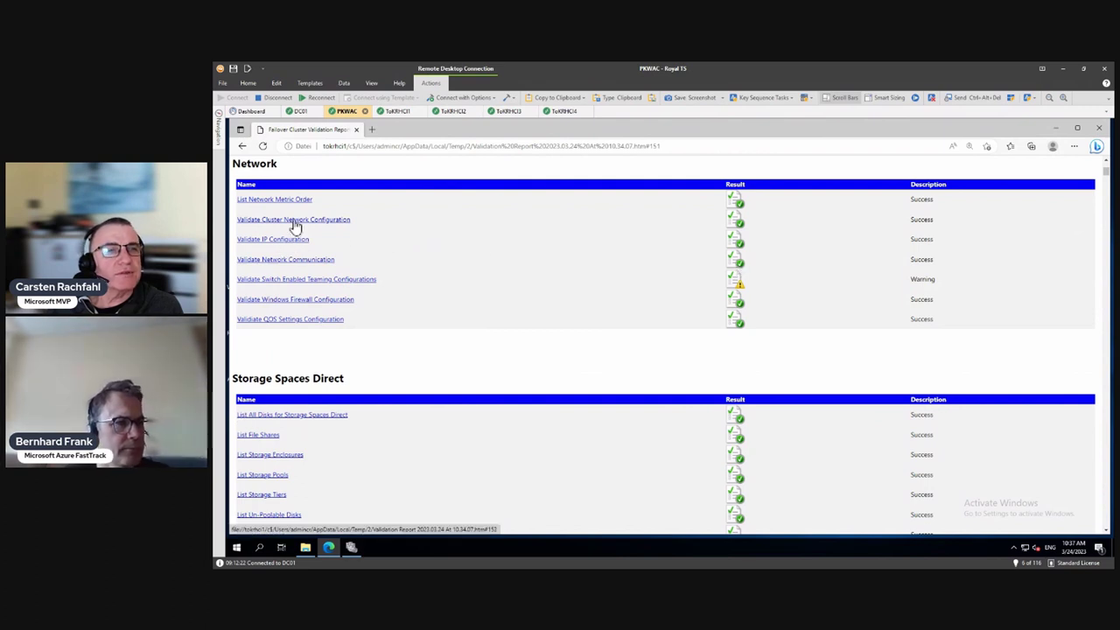
left_click(307, 289)
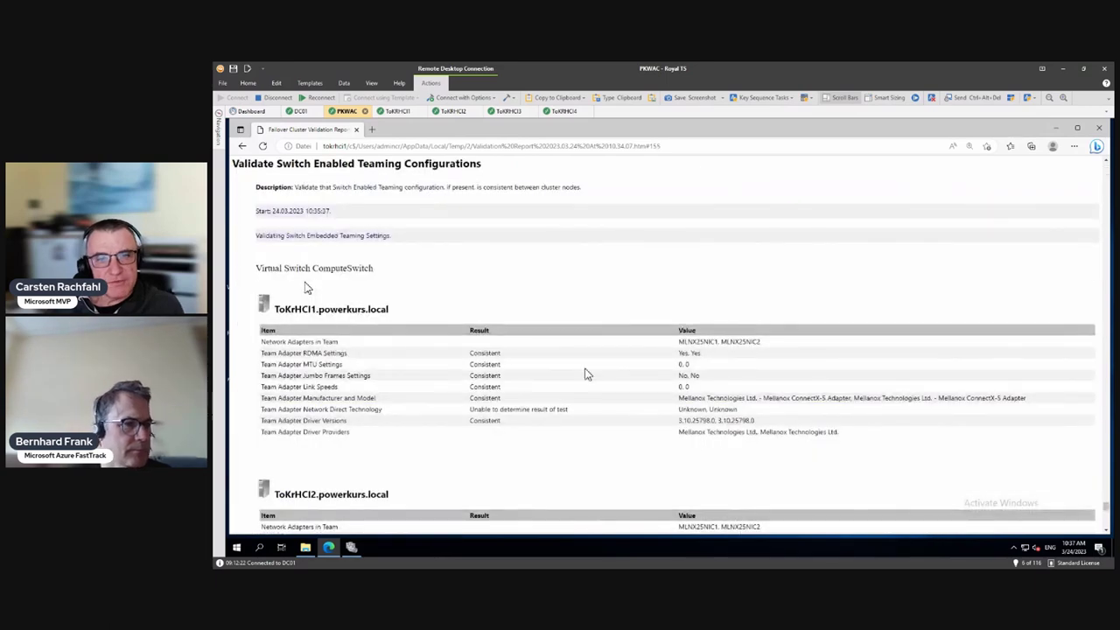
scroll(595, 363, "down", 5)
scroll(612, 354, "down", 5)
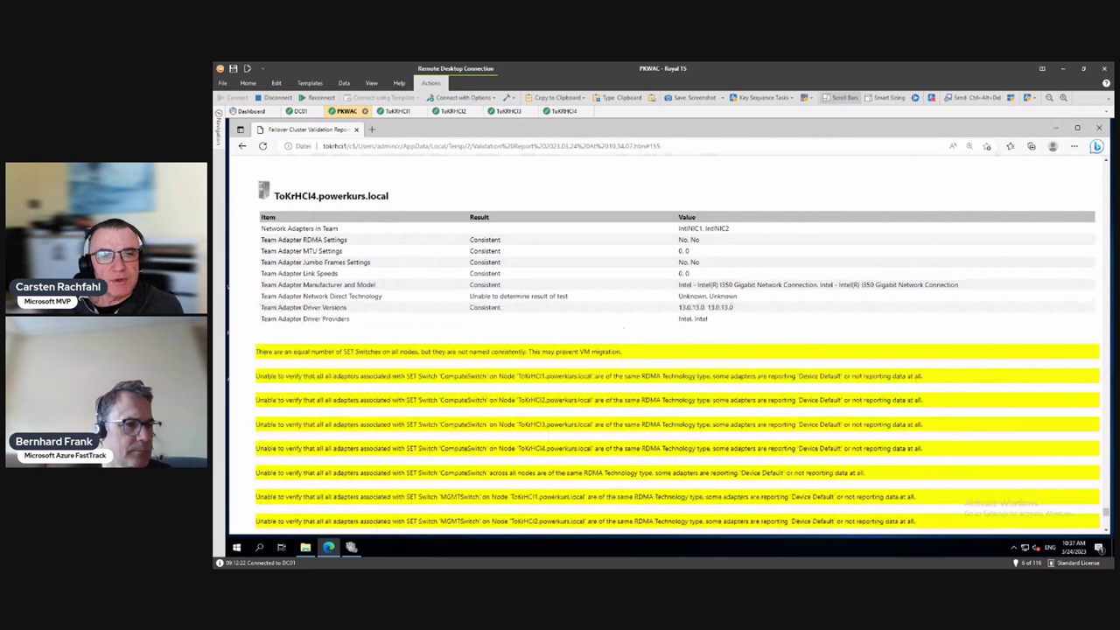
scroll(623, 332, "down", 3)
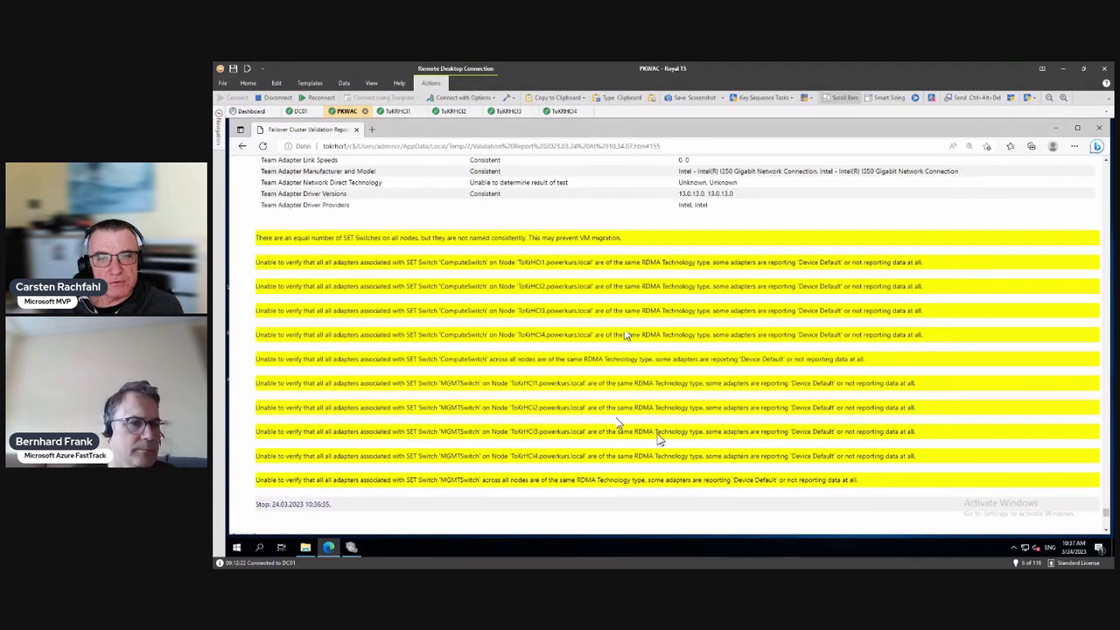